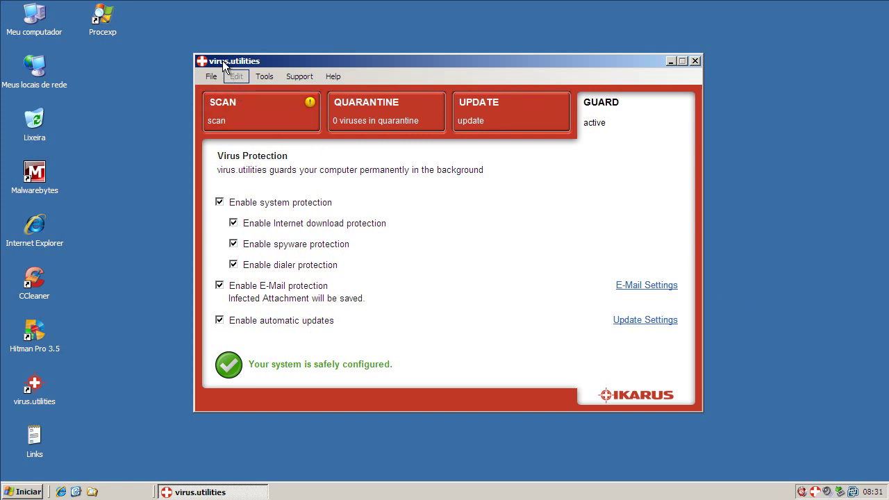
click(264, 77)
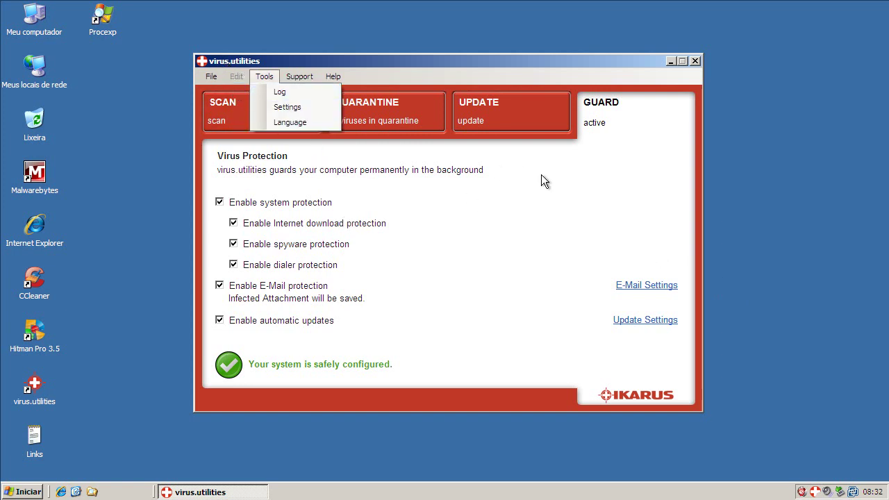
click(546, 192)
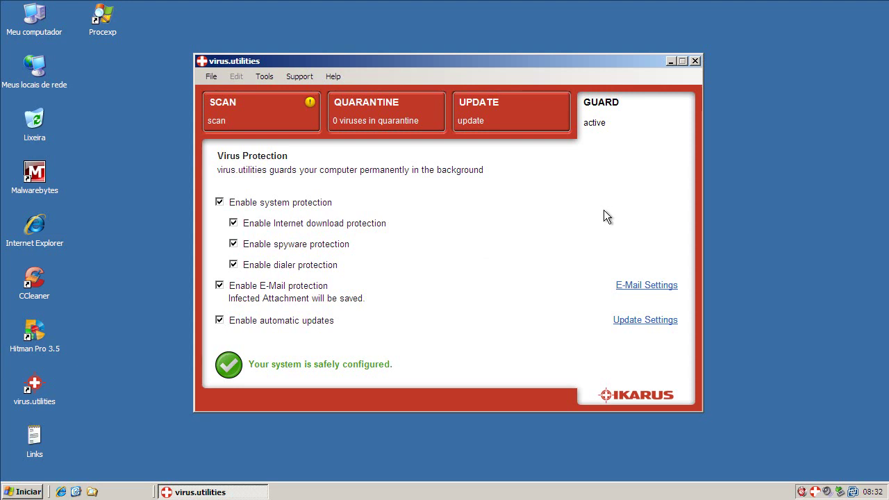
- Run a manual update of the virus database and close the virus.utilities window
click(524, 120)
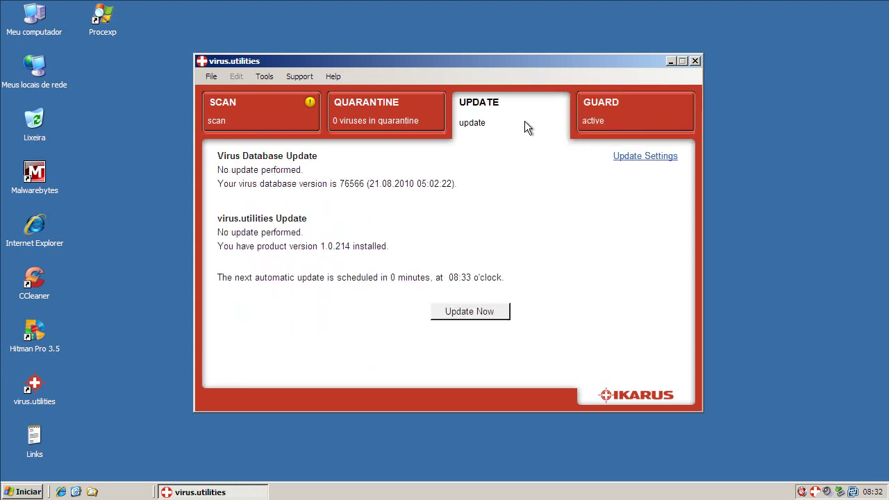
click(497, 315)
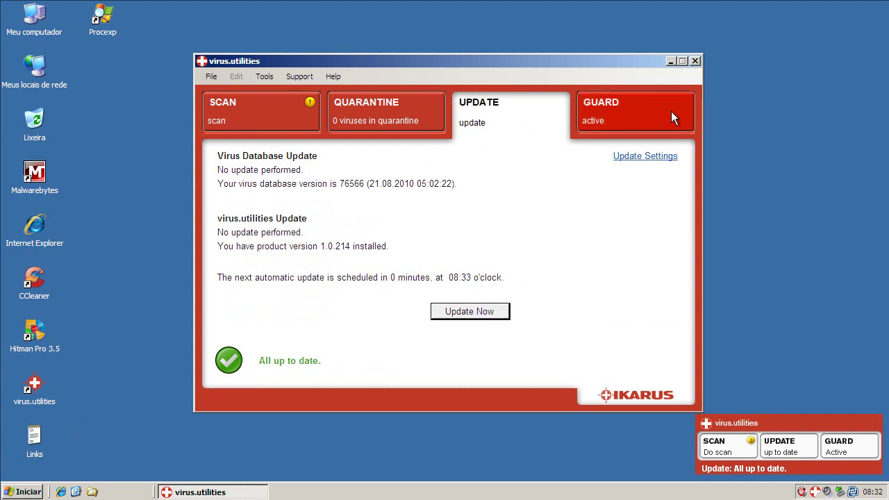
click(694, 62)
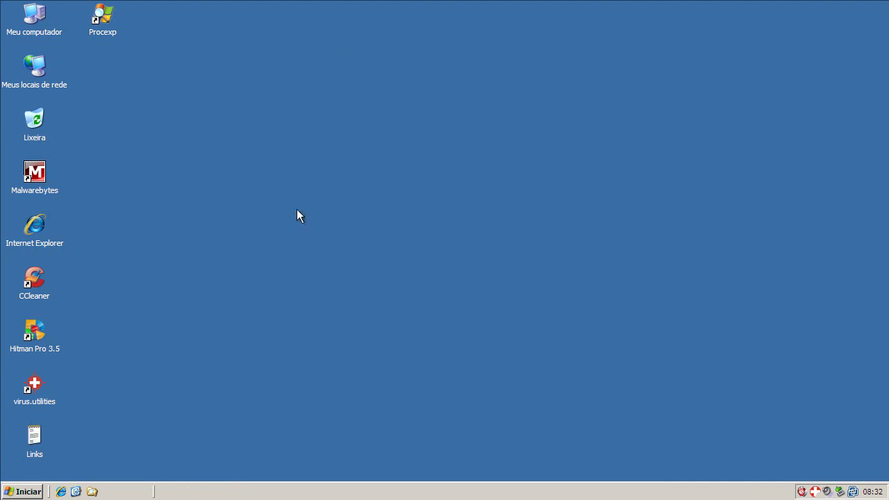
- Switch to Process Explorer, examine the running antivirus processes such as guardxkickoff.exe, and minimize it
double_click(108, 27)
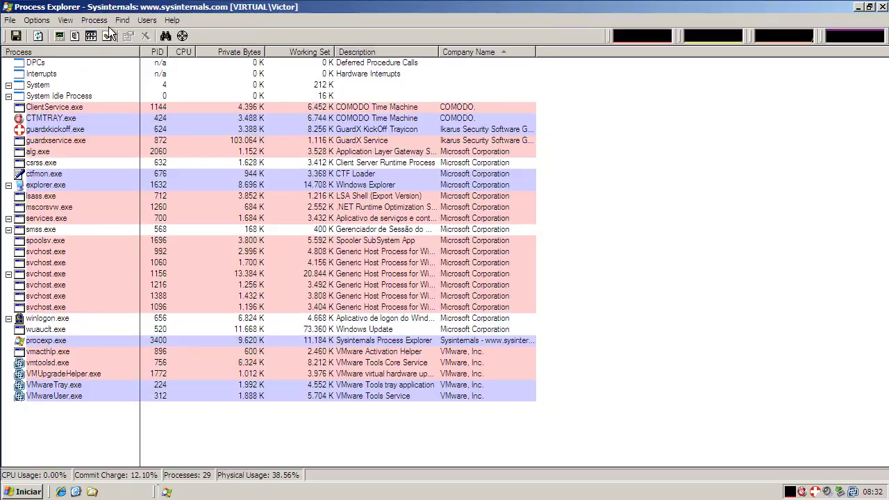
click(60, 129)
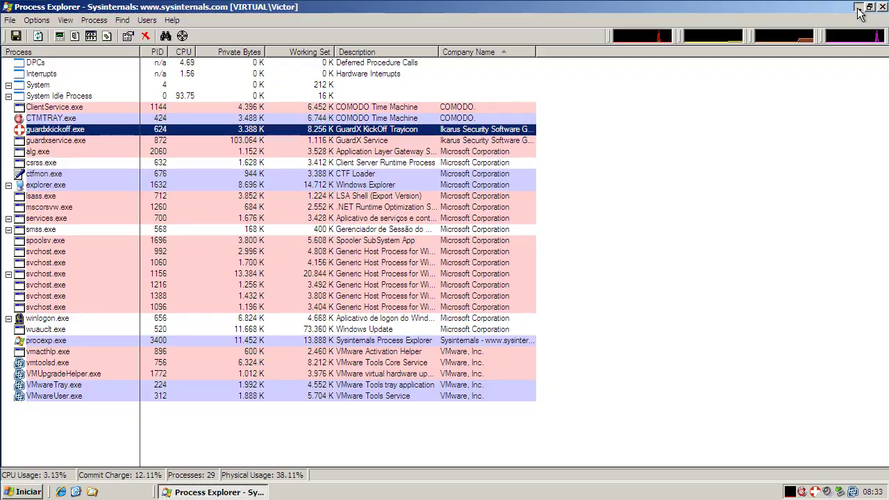
click(859, 7)
- Open the Links text file and Internet Explorer, and arrange their windows side by side with the link list readable
double_click(40, 431)
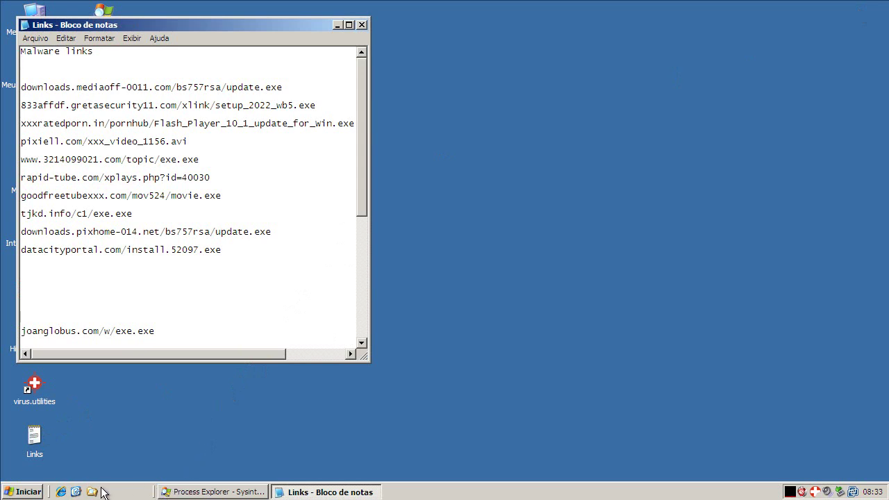
click(62, 492)
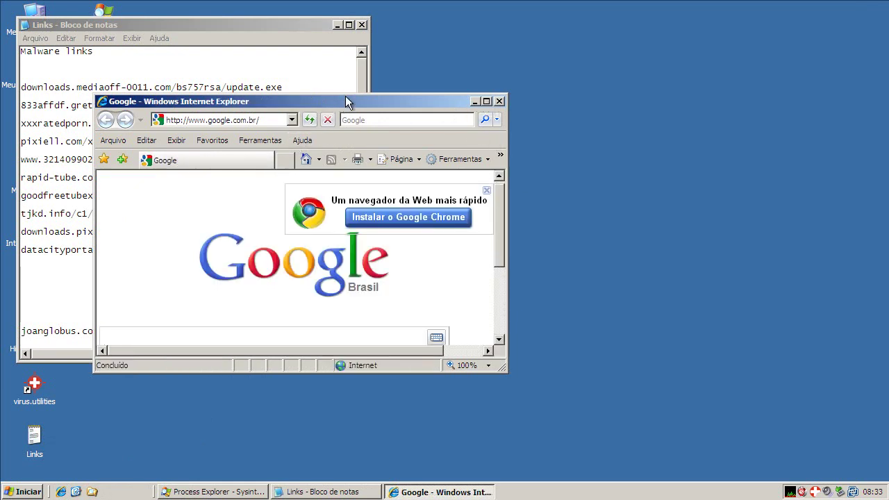
drag(345, 95, 347, 23)
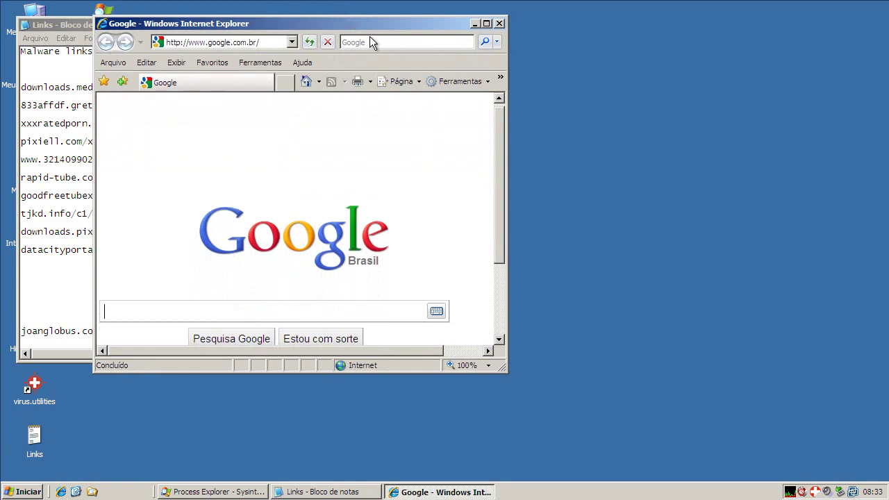
drag(508, 102, 848, 102)
mouse_move(359, 26)
mouse_down()
mouse_move(459, 27)
mouse_move(371, 27)
mouse_up()
drag(859, 104, 779, 112)
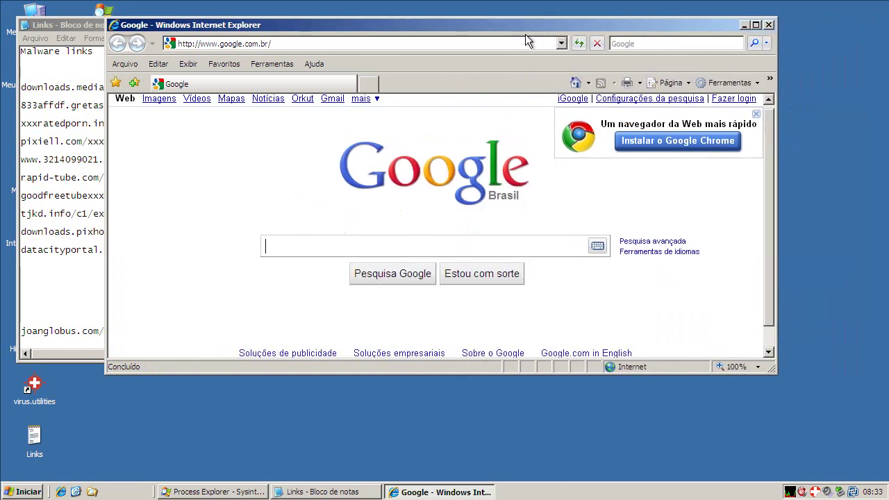
drag(488, 24, 648, 24)
drag(211, 25, 203, 32)
click(589, 25)
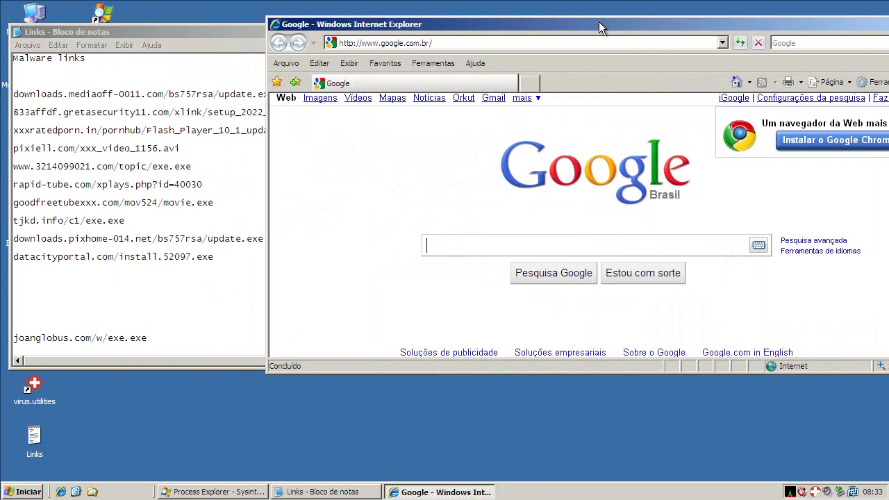
drag(267, 151, 351, 153)
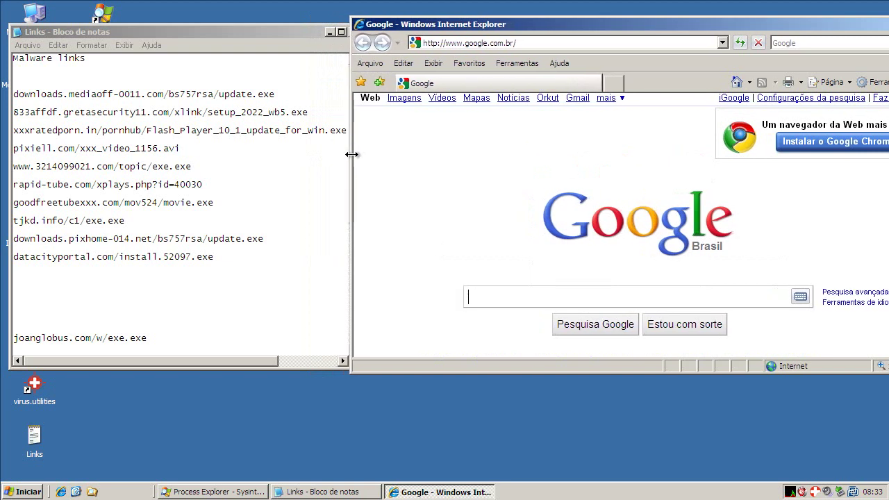
drag(669, 25, 669, 25)
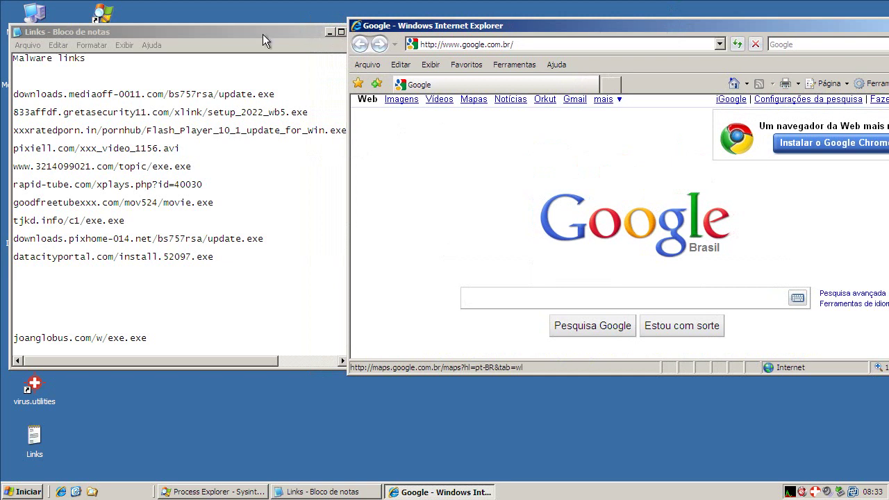
- Copy the link downloads.mediaoff-0011.com/bs757rsa/update.exe from the Links file, load it in the browser and try to run the download
double_click(157, 93)
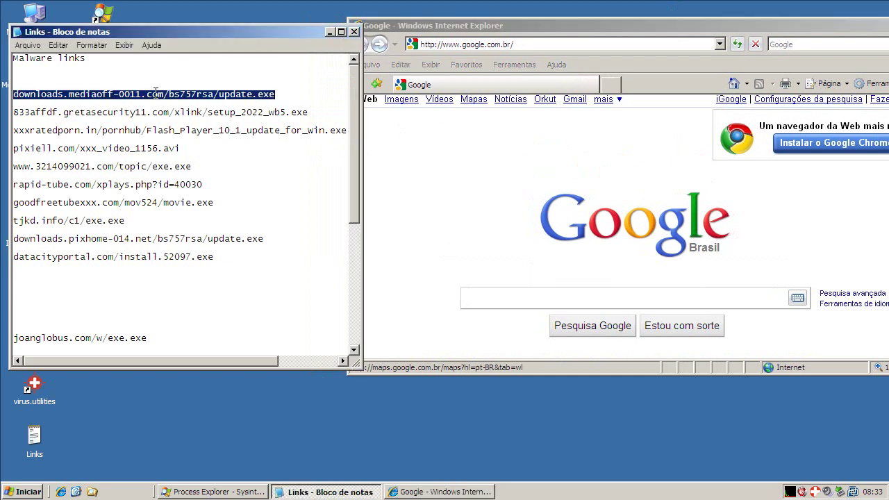
right_click(157, 93)
click(180, 132)
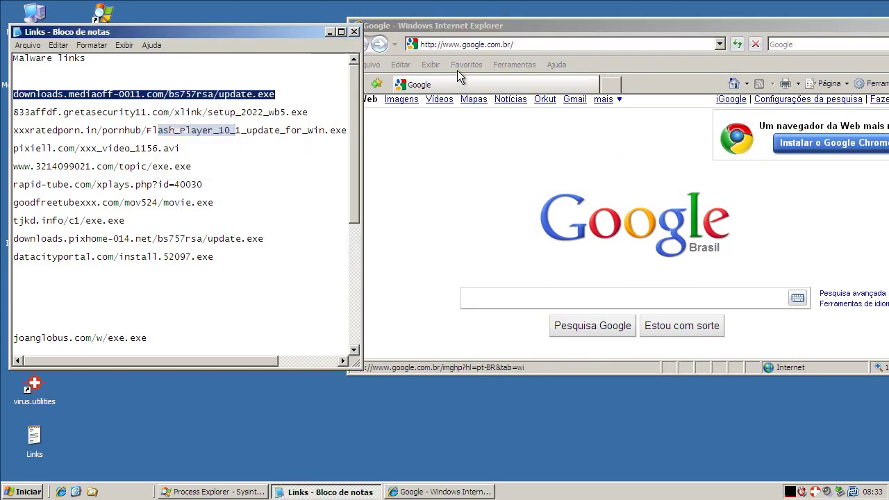
click(459, 45)
key(ctrl+v)
key(Return)
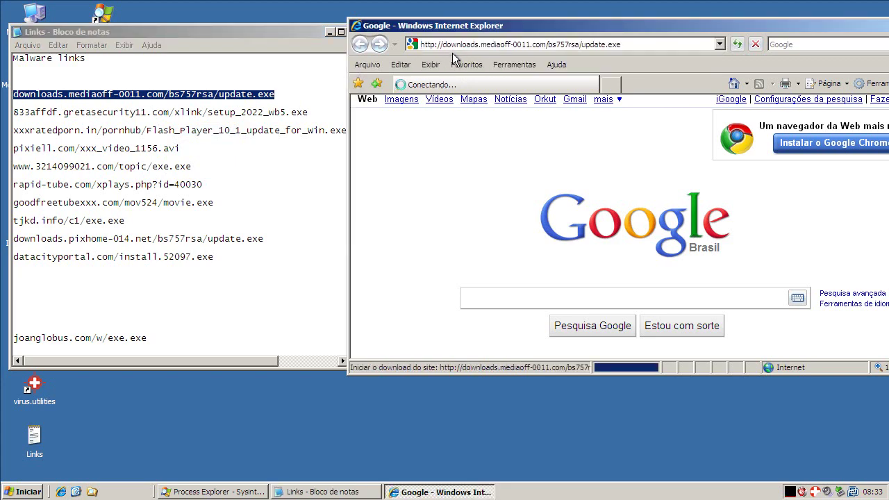
click(426, 249)
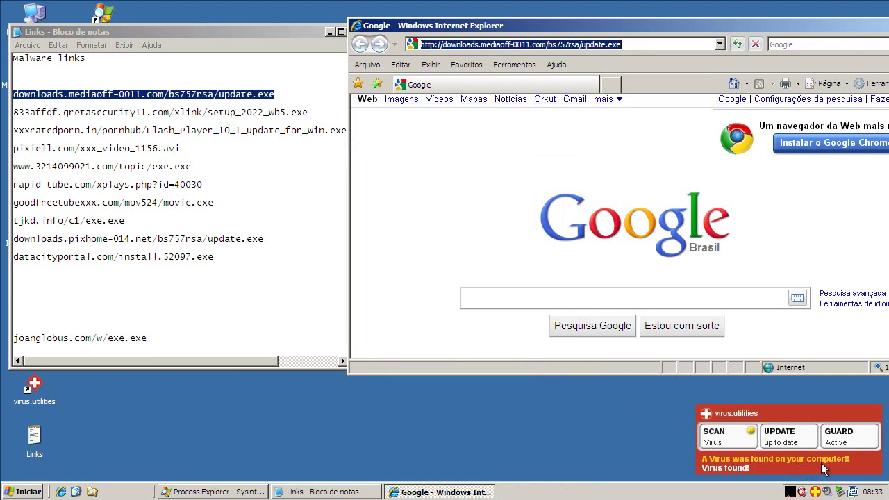
- Copy the link 833affdf.gretasecurity11.com/xlink/setup_2022_wb5.exe from the Links file and load it in the browser
click(179, 113)
double_click(179, 113)
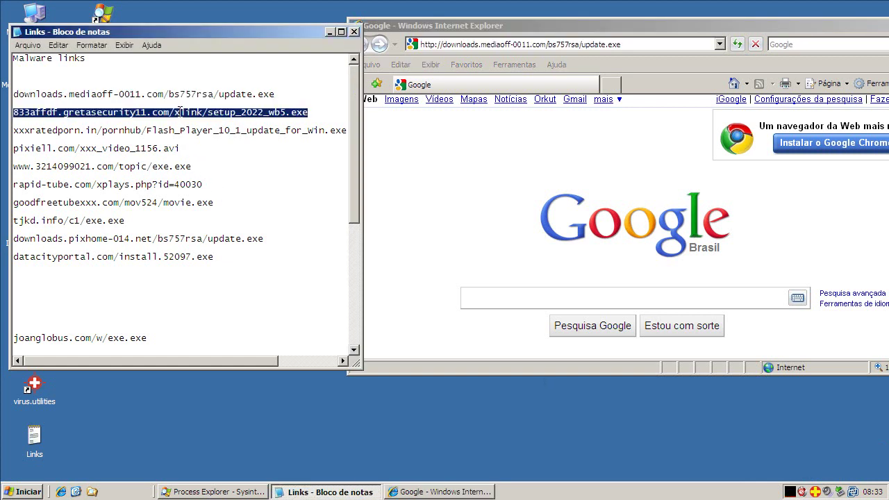
right_click(180, 113)
click(202, 147)
click(507, 42)
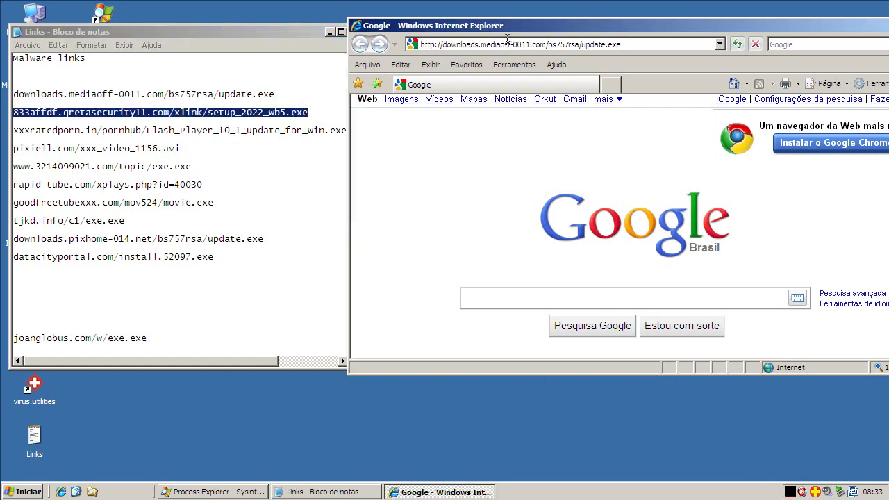
drag(632, 44, 406, 45)
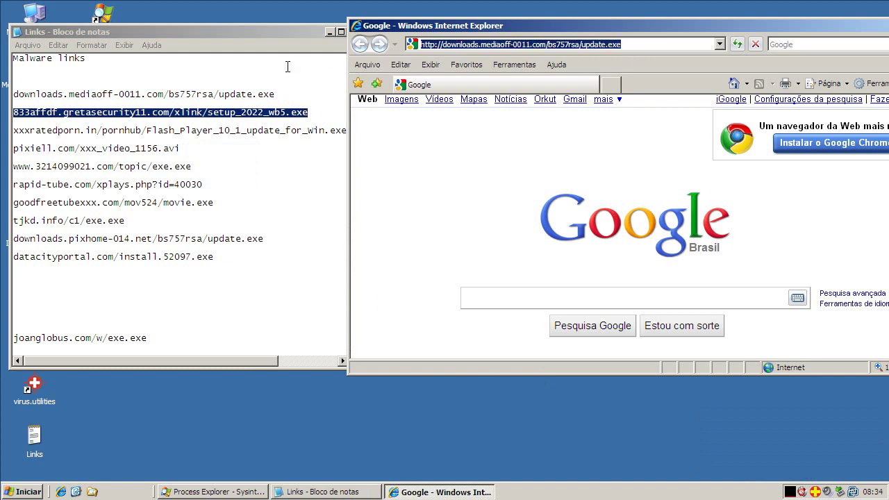
key(ctrl+v)
key(Return)
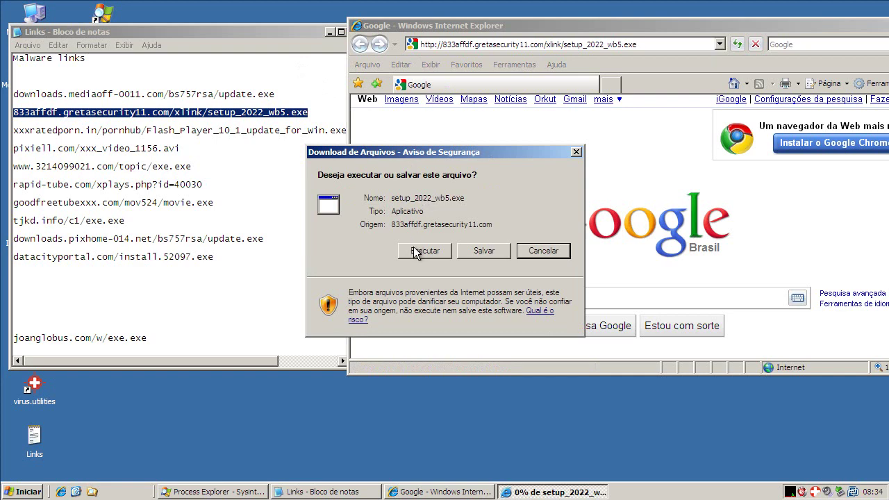
- Run the unverified setup_2022_wb5.exe download, dismiss its error dialog, and check the running processes in Process Explorer
click(422, 252)
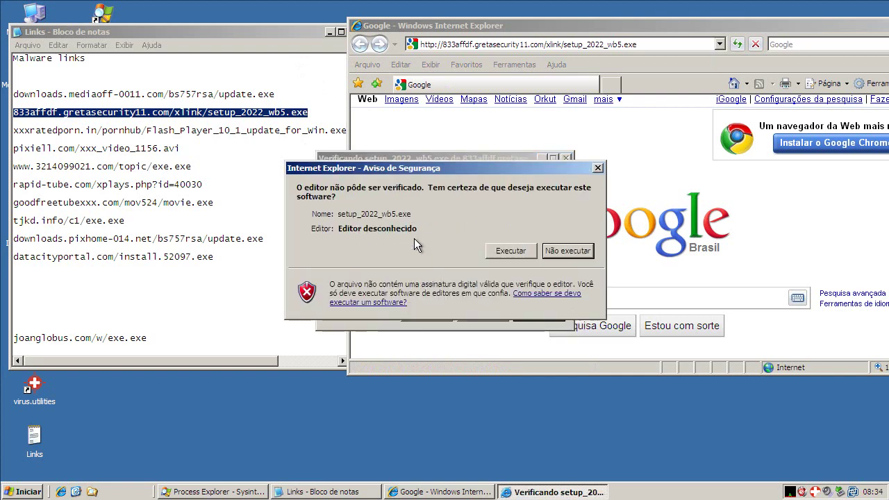
click(523, 249)
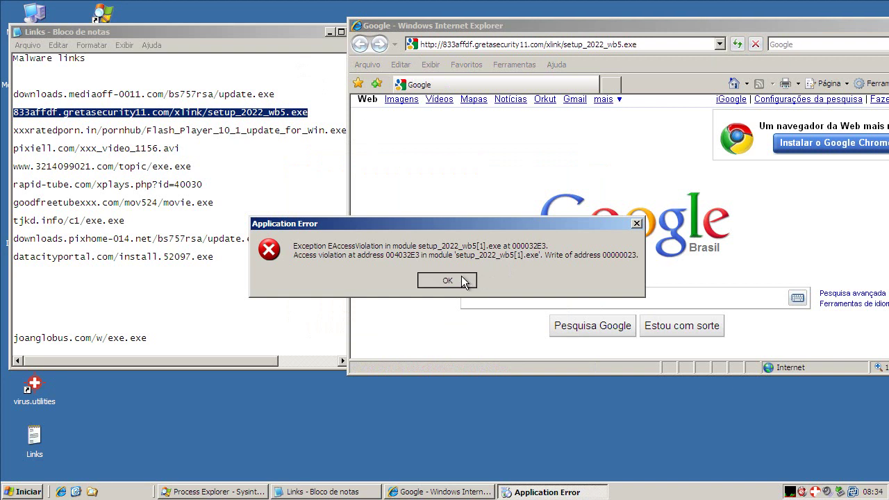
click(447, 281)
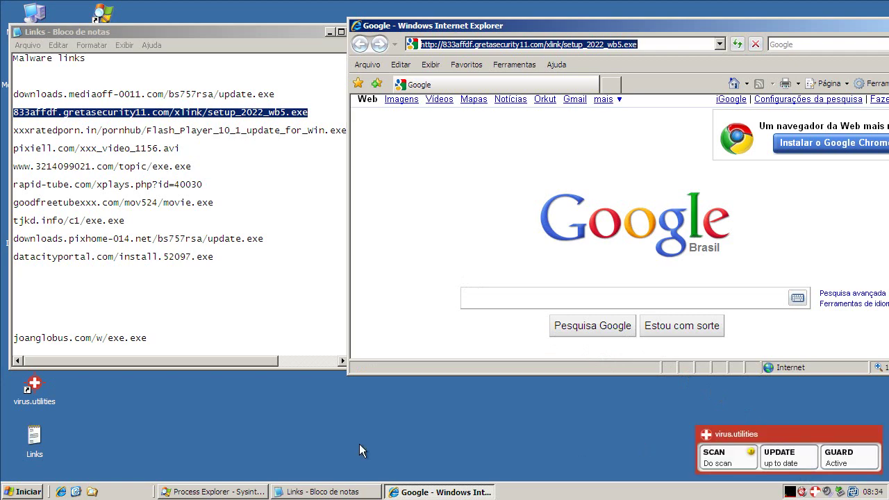
click(195, 494)
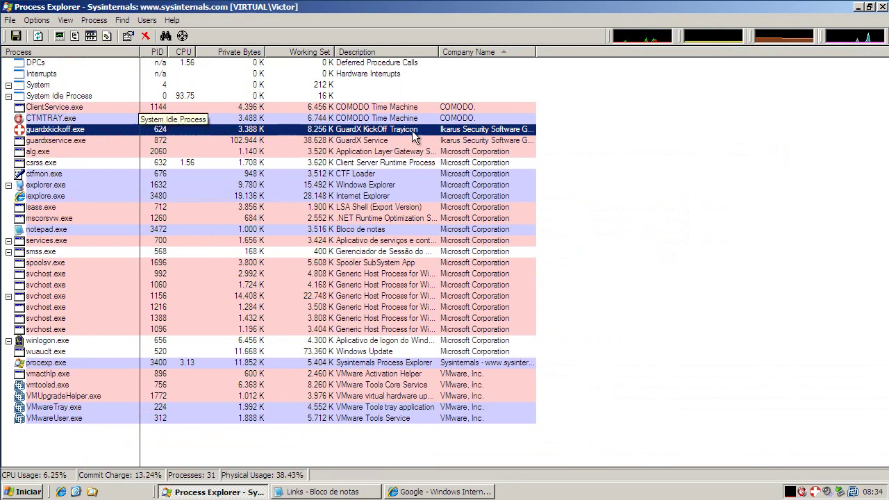
click(860, 6)
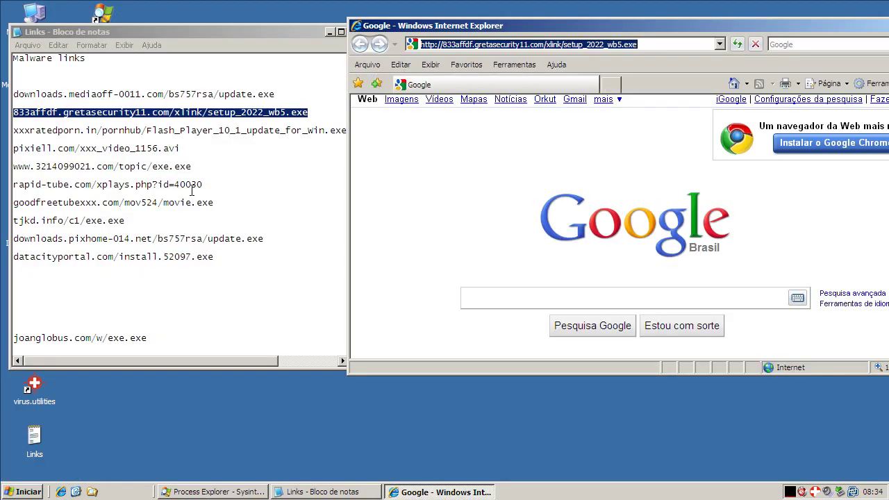
- Copy the third link, ending in Flash_Player_10_1_update_for_Win.exe, from the Links file and load it in the browser
double_click(111, 128)
right_click(110, 127)
click(150, 163)
click(457, 46)
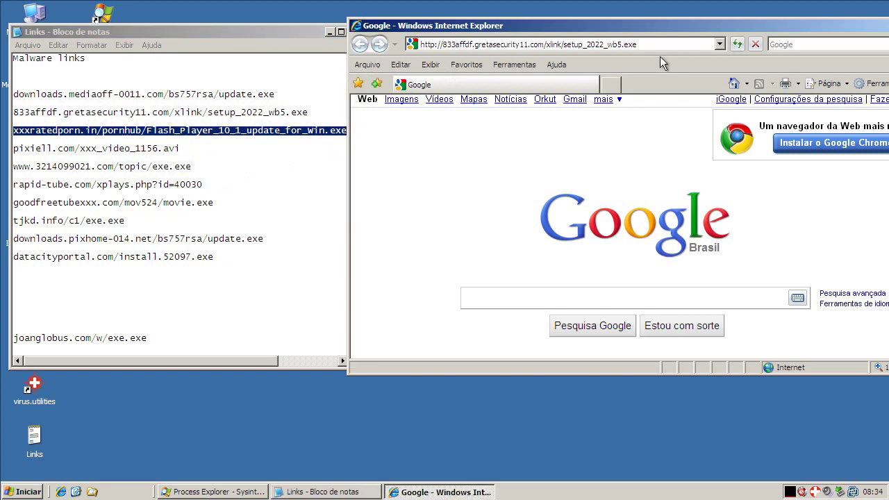
click(642, 42)
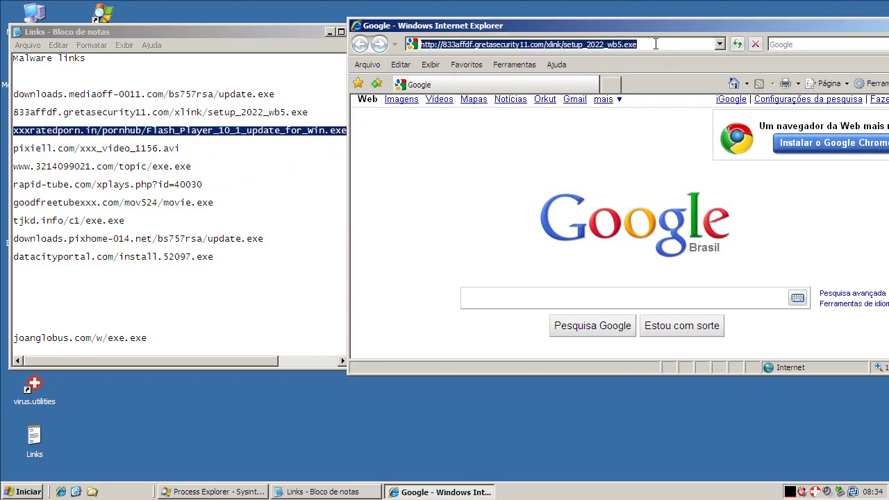
key(ctrl+v)
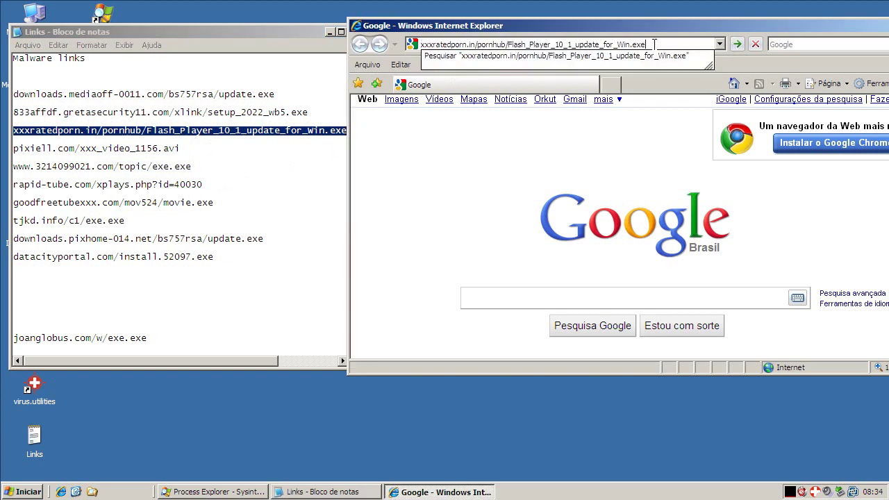
key(Return)
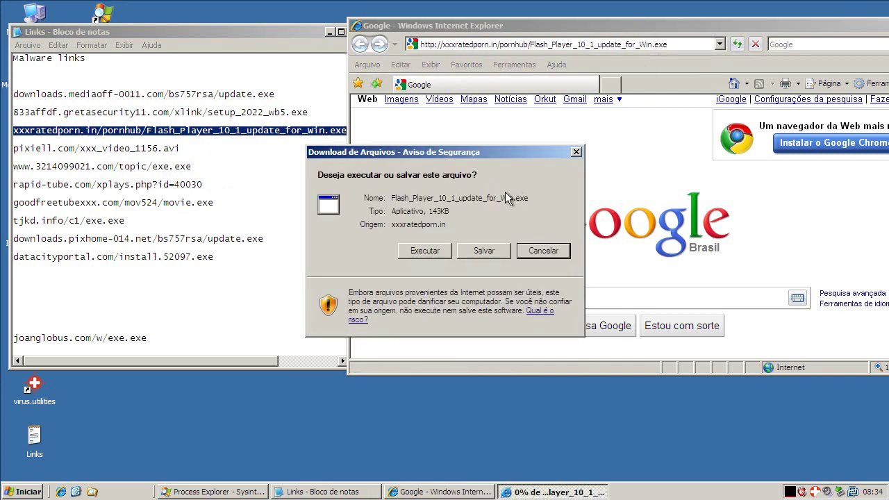
- Run Flash_Player_10_1_update_for_Win.exe, decline sending the error report, and check the running processes in Process Explorer
click(441, 250)
click(497, 250)
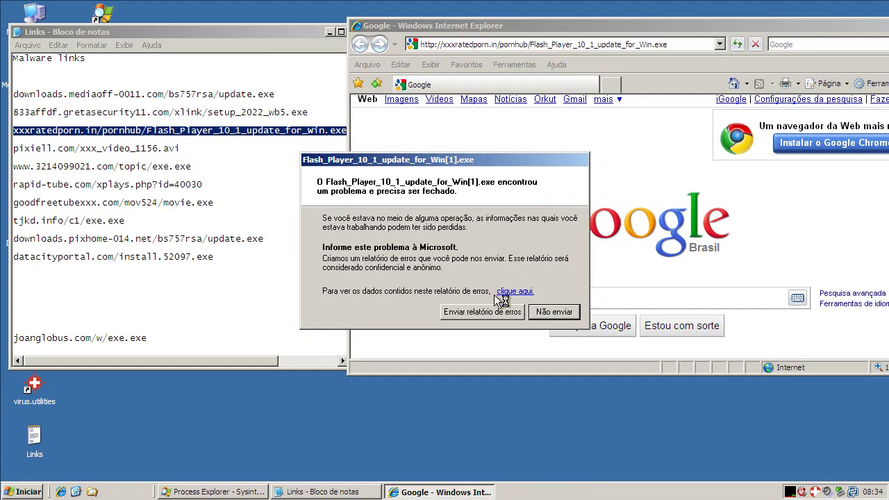
click(545, 314)
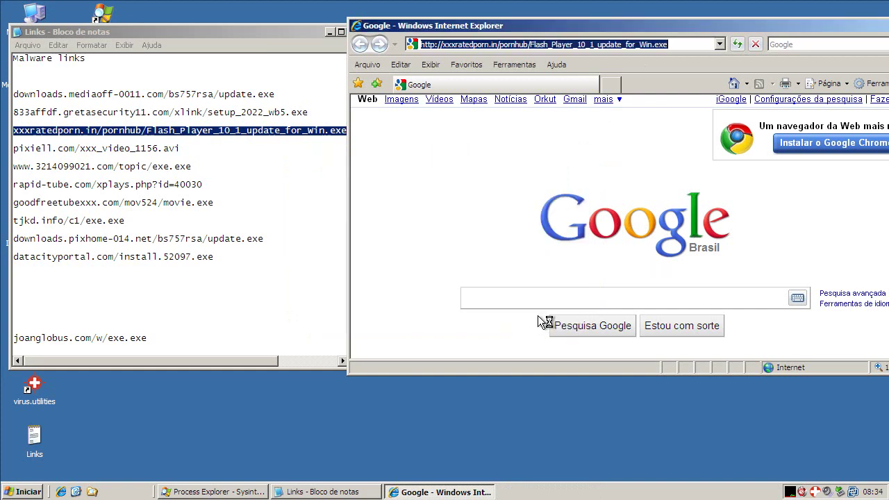
click(225, 491)
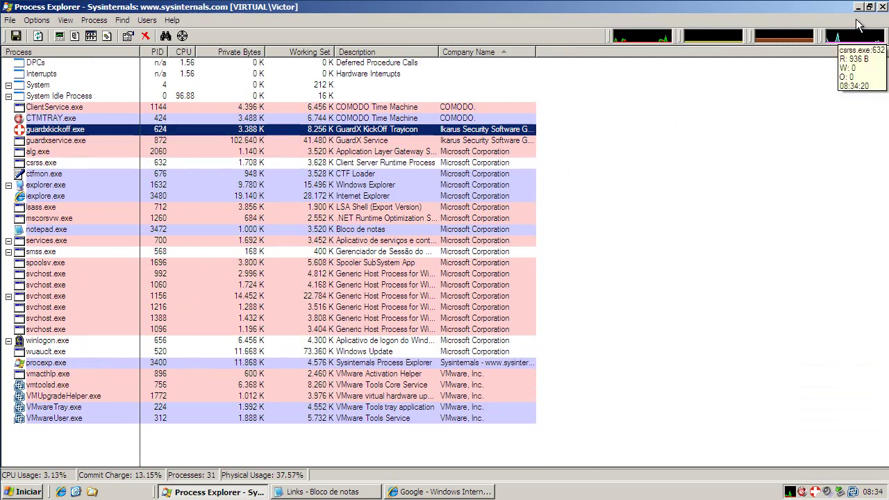
click(859, 7)
- Load the link pixiell.com/xxx_video_1156.avi from the Links file in the browser and run its download
click(102, 147)
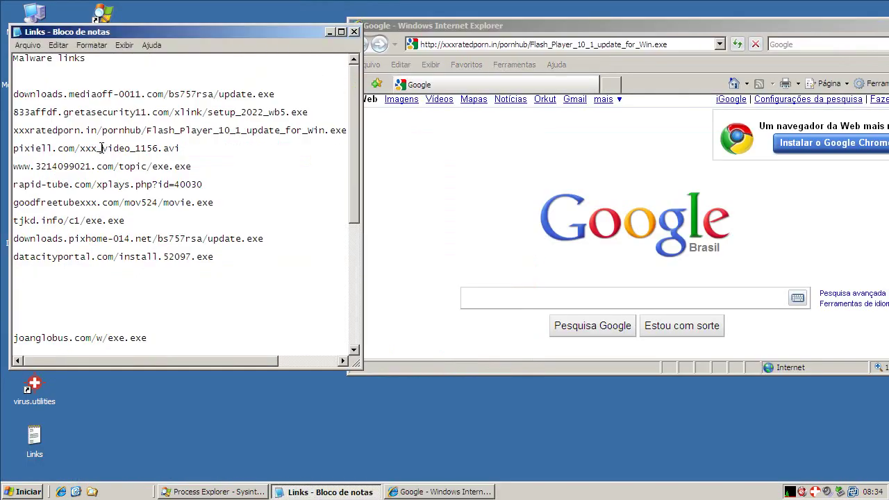
double_click(103, 148)
right_click(102, 147)
click(125, 182)
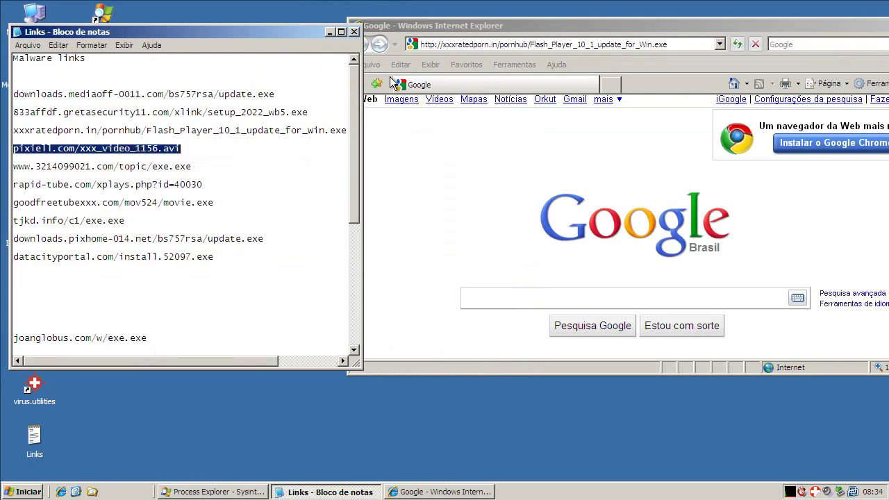
click(425, 50)
click(564, 46)
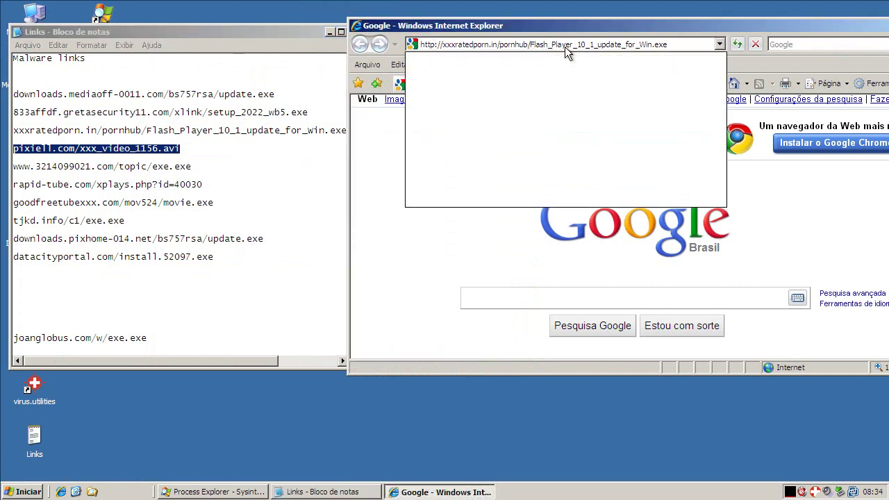
drag(668, 44, 364, 43)
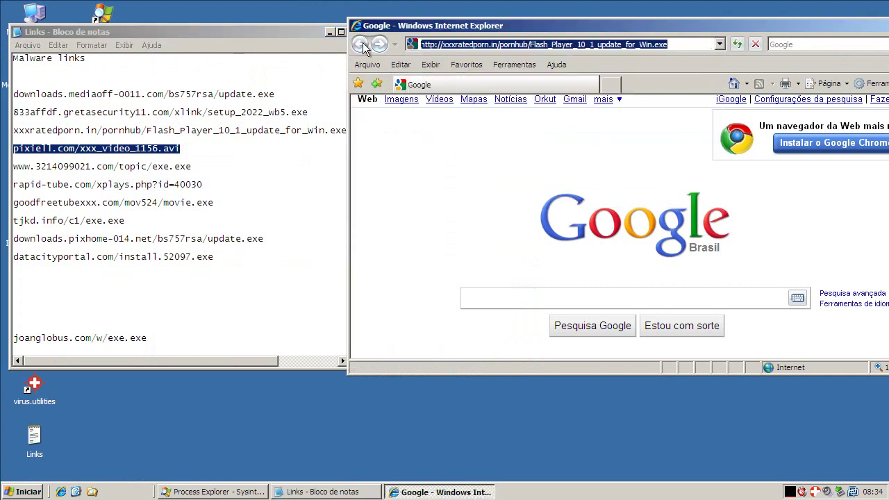
key(ctrl+v)
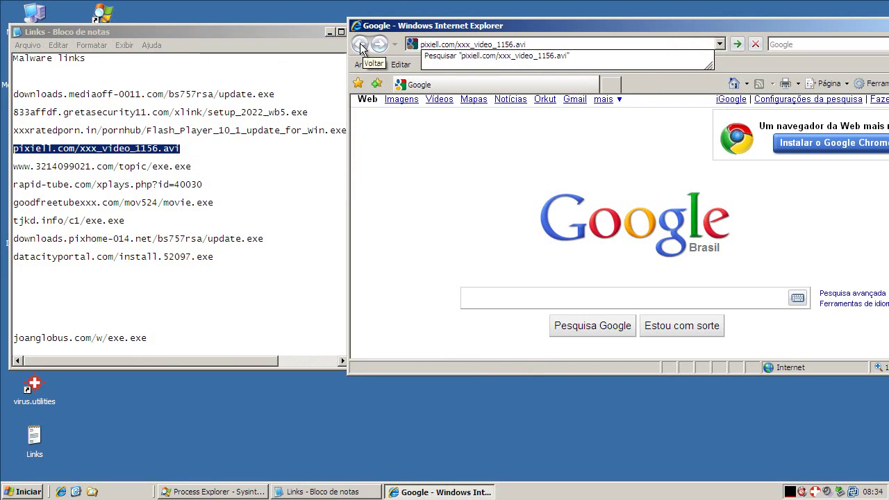
key(Return)
click(423, 250)
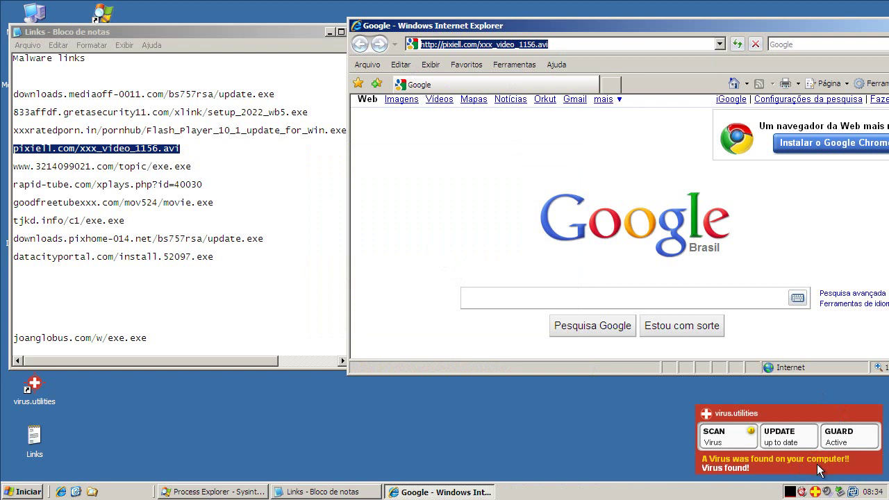
click(129, 167)
double_click(130, 167)
double_click(129, 167)
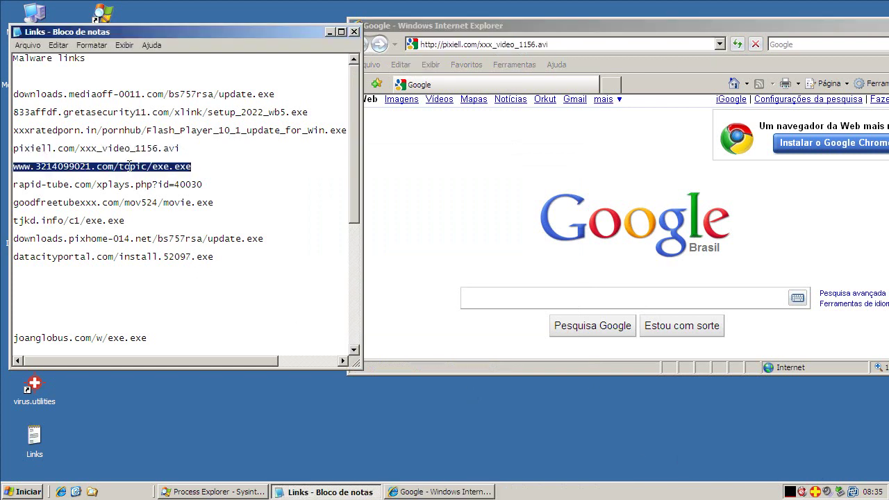
right_click(130, 165)
click(150, 201)
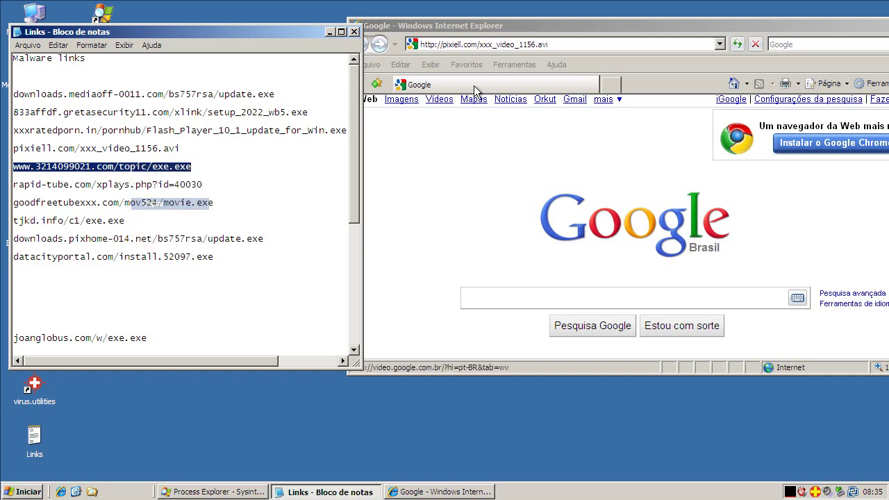
click(481, 45)
click(482, 45)
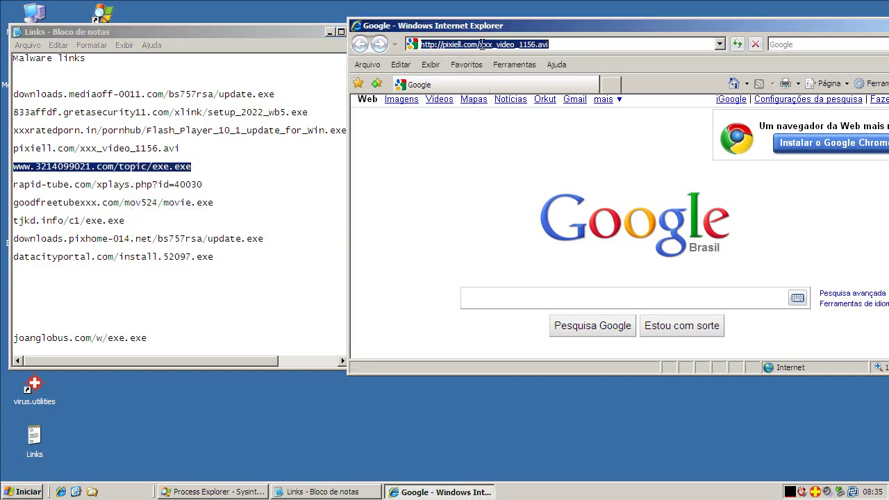
key(ctrl+v)
key(Return)
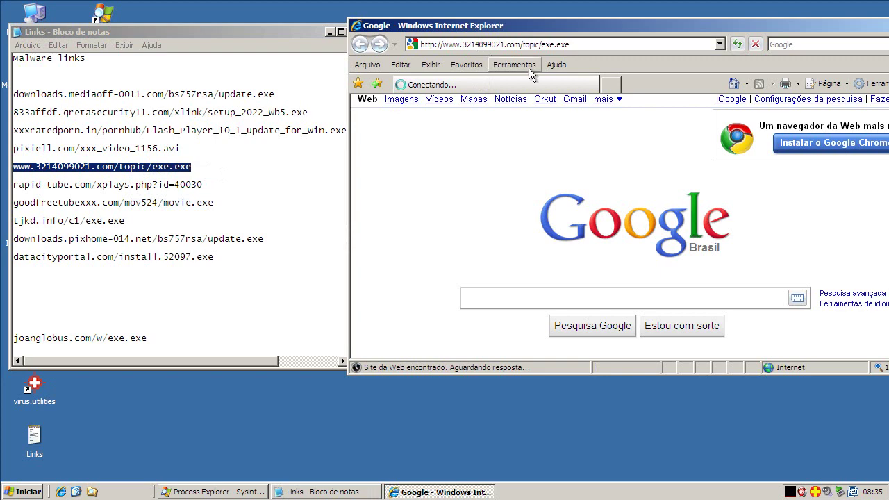
click(433, 252)
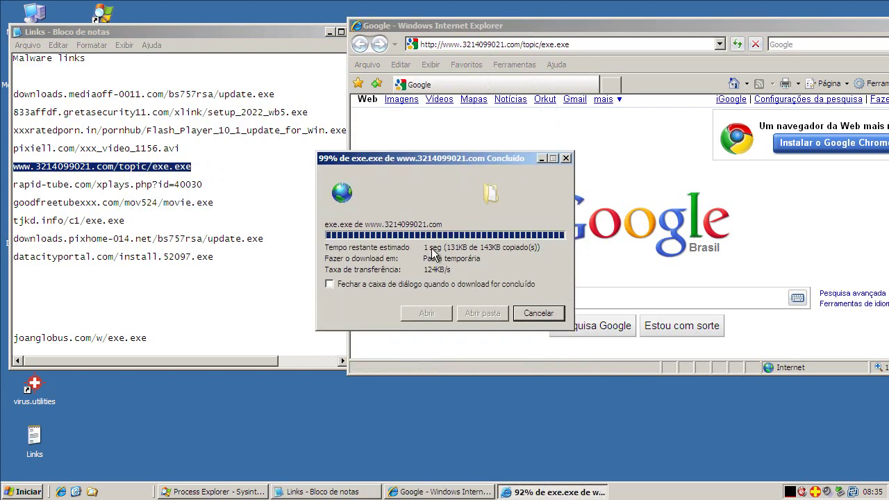
click(538, 263)
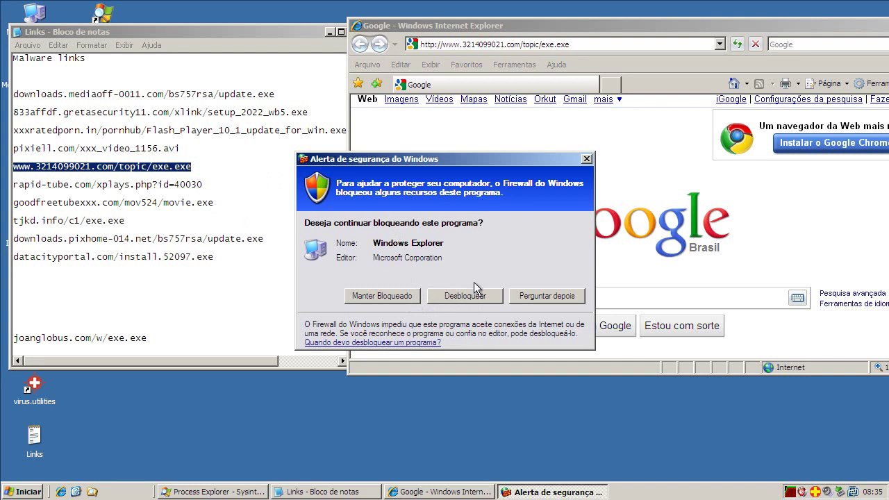
click(401, 303)
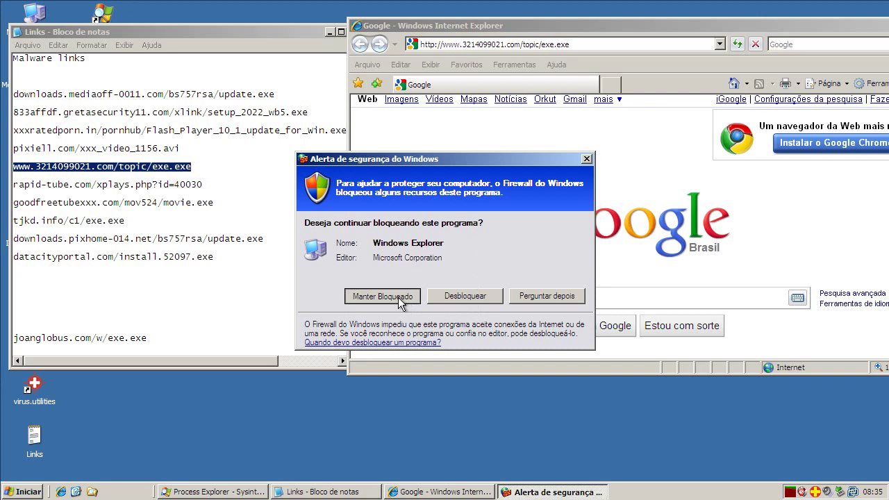
- Copy the link rapid-tube.com/xplays.php?id=40030 from the Links file and load it in the browser
click(153, 180)
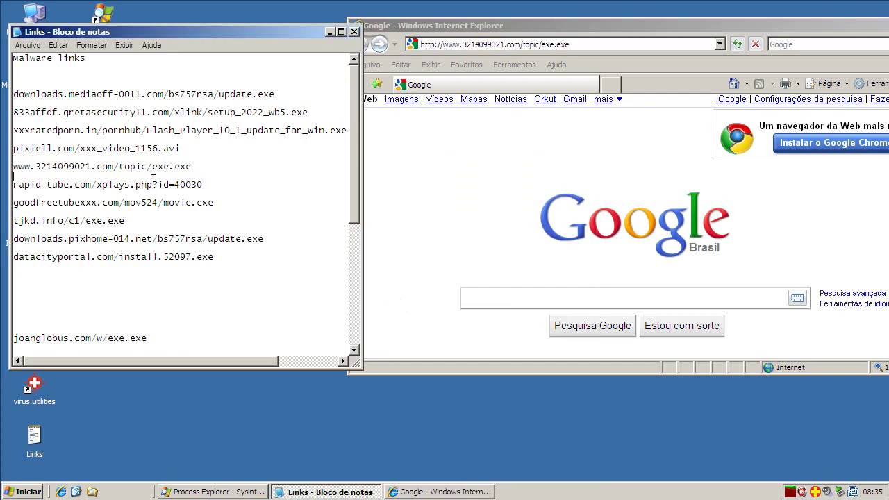
double_click(153, 182)
right_click(152, 182)
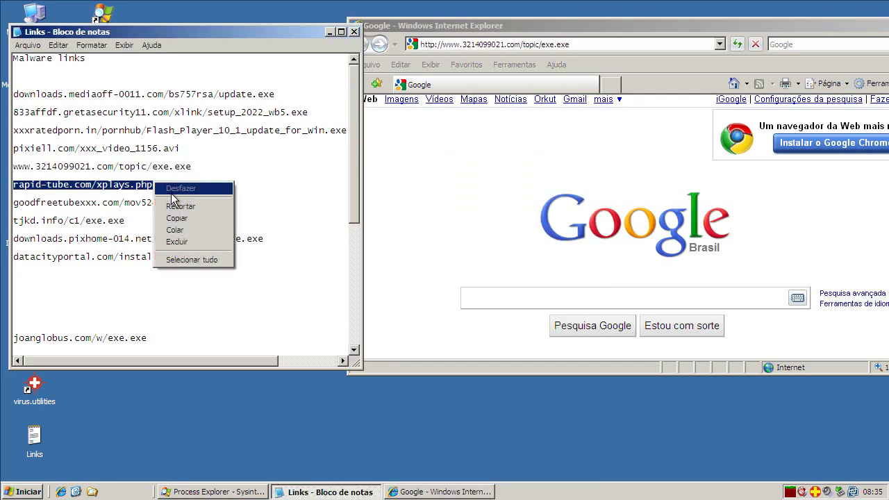
click(174, 217)
click(562, 45)
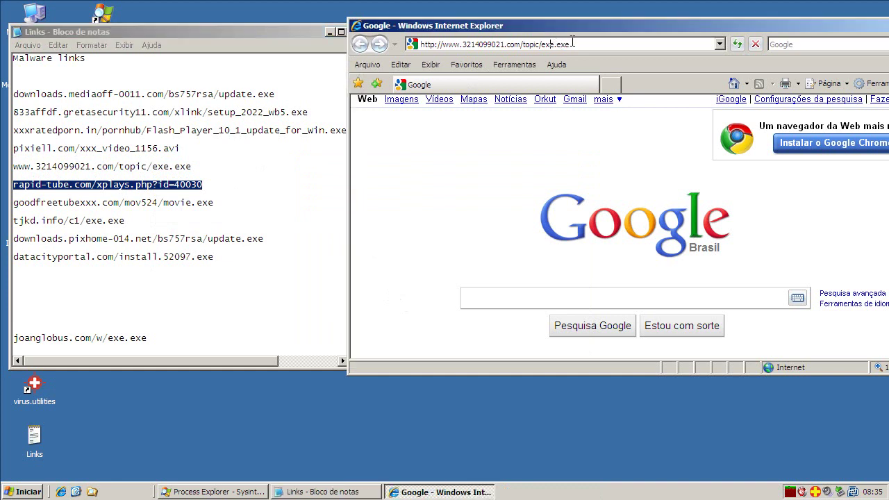
click(562, 45)
key(ctrl+v)
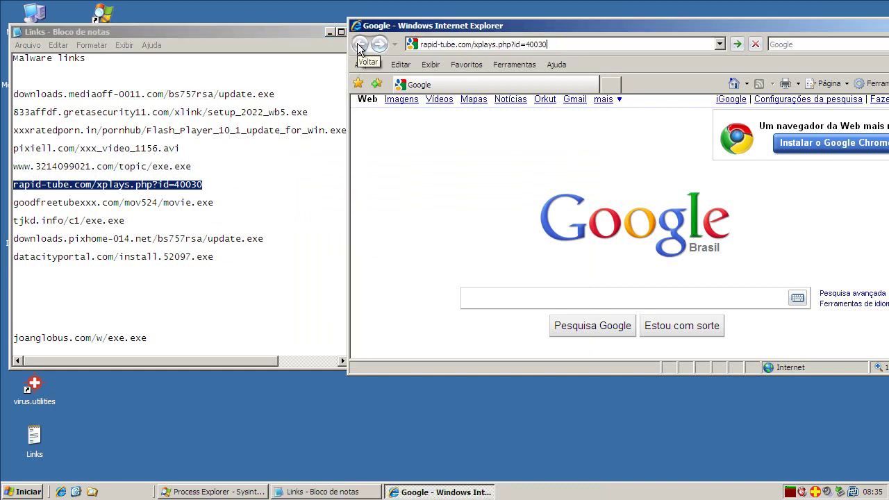
key(Return)
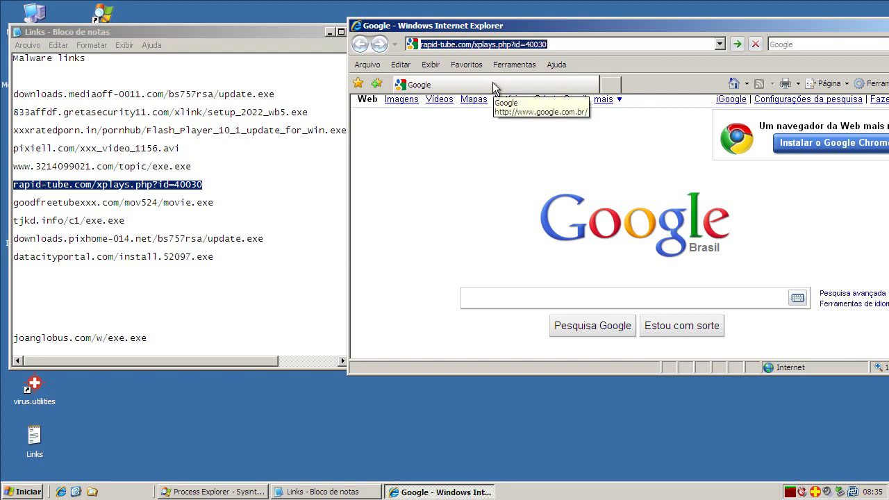
key(Return)
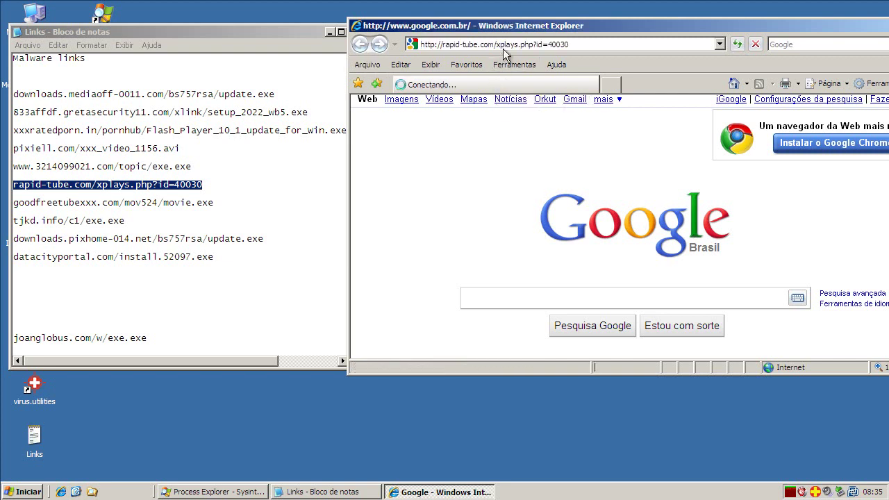
- Start the video on the rapid-tube.com page and check the running processes in Process Explorer
click(625, 264)
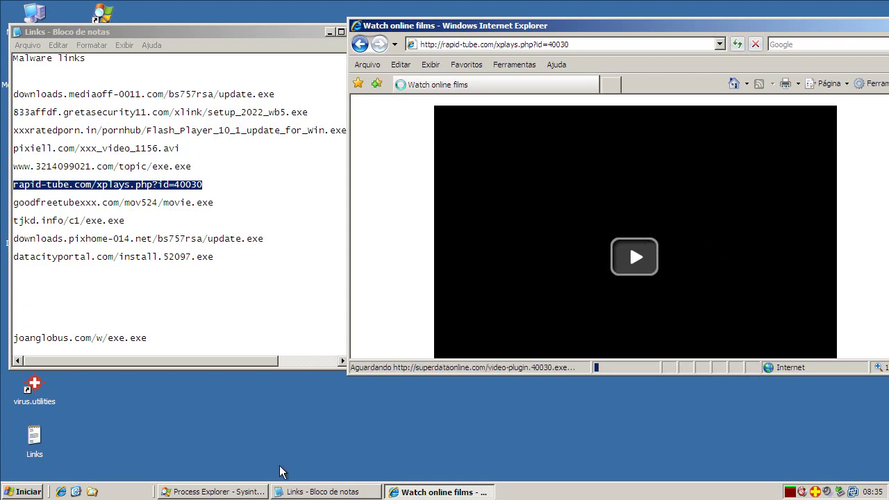
click(253, 486)
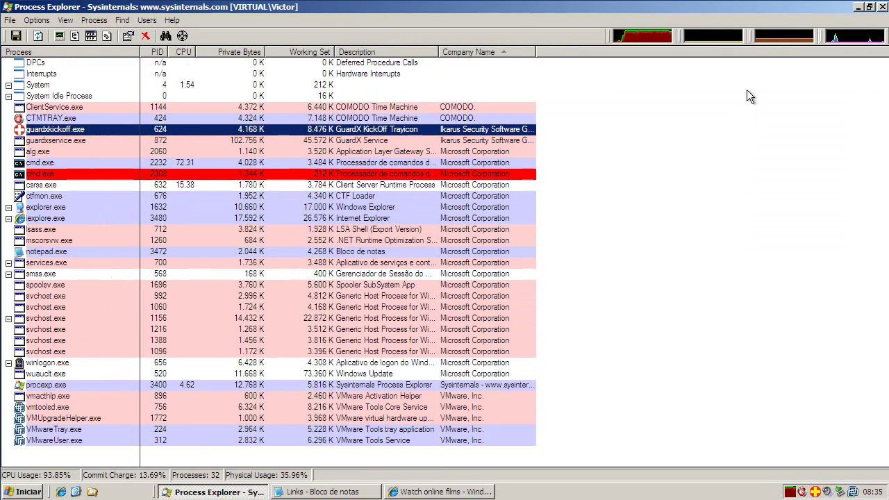
click(859, 7)
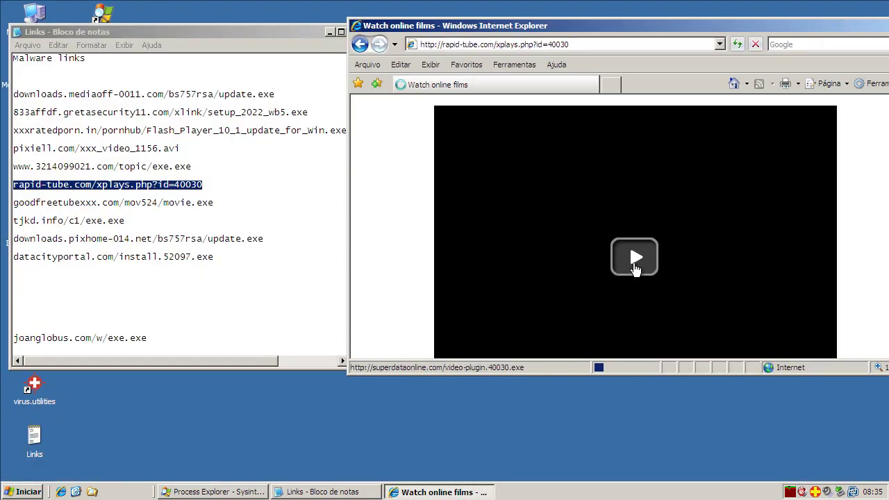
click(783, 222)
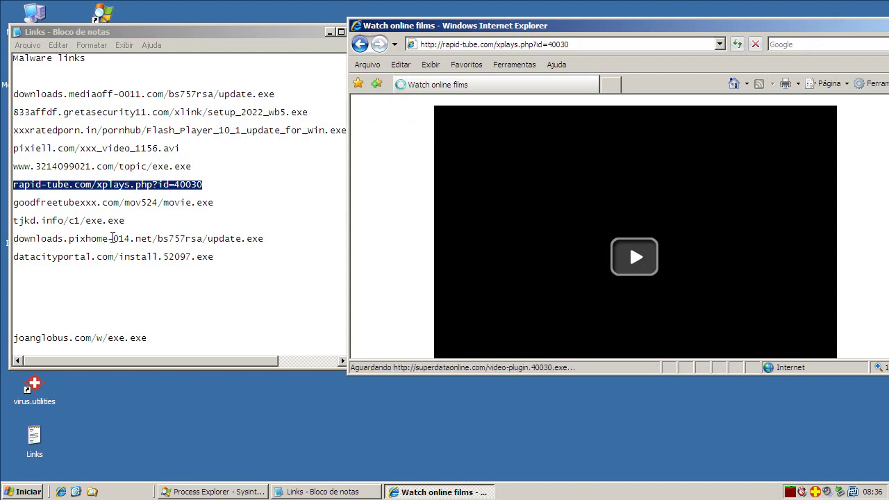
- Copy the link goodfreetubexxx.com/mov524/movie.exe from the Links file and load it in a new browser tab
double_click(125, 202)
right_click(126, 199)
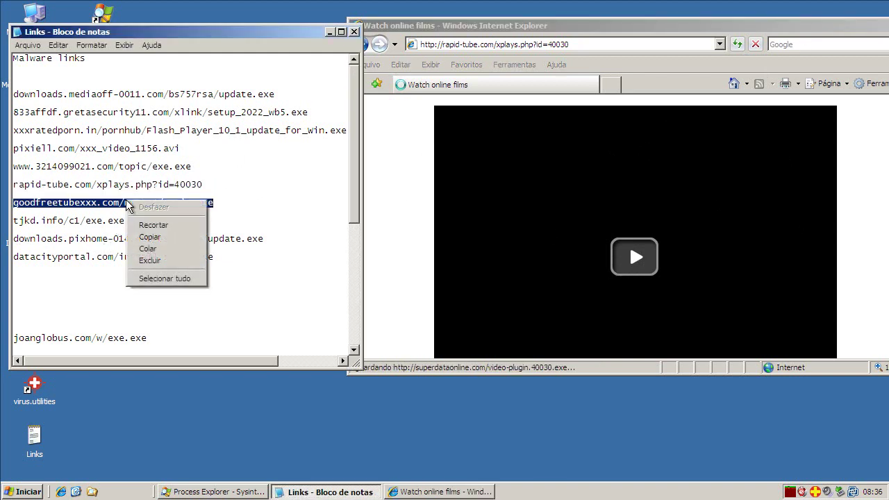
click(146, 236)
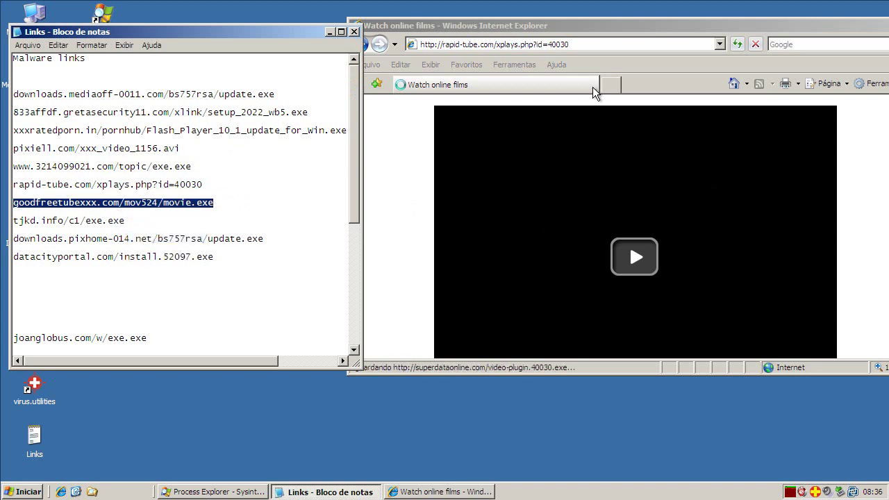
click(609, 84)
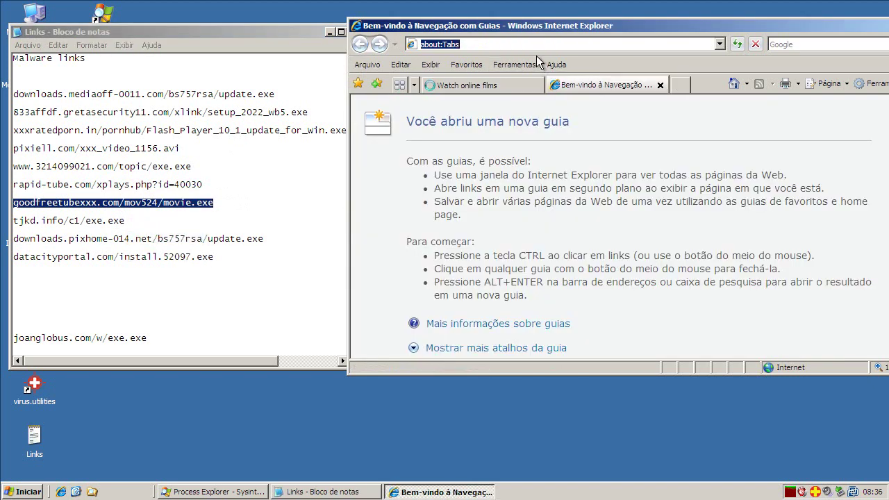
key(ctrl+v)
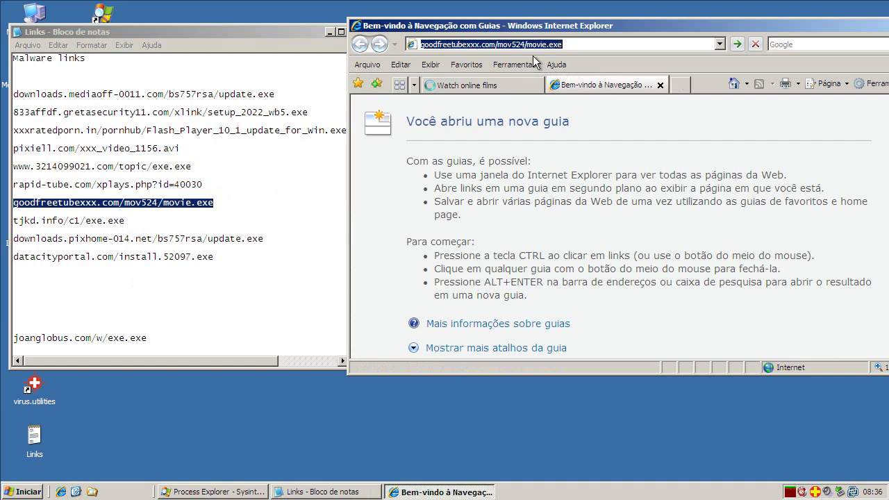
key(Return)
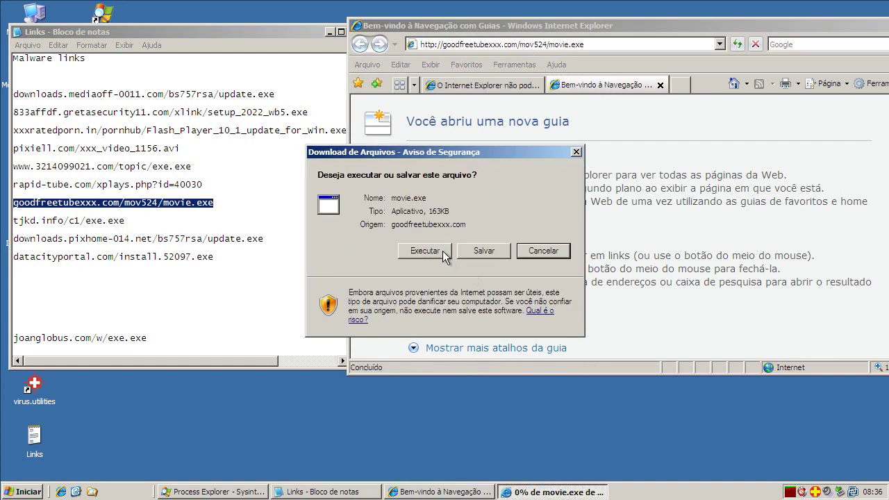
- Run the movie.exe download and close the browser tab holding the superdataonline.com video-plugin page
click(442, 251)
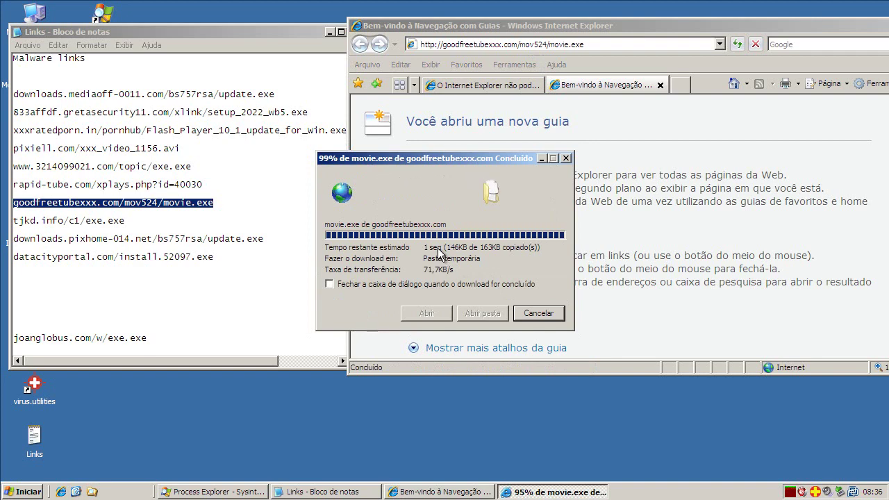
key(Tab)
key(Return)
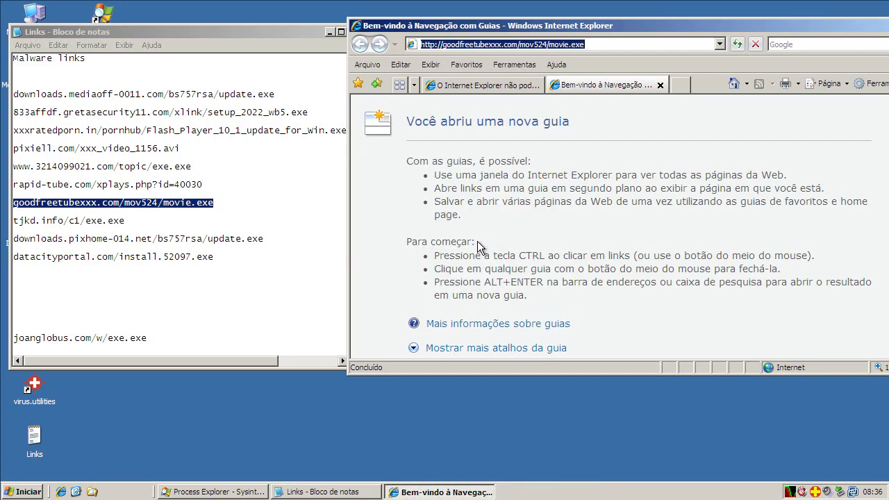
click(468, 87)
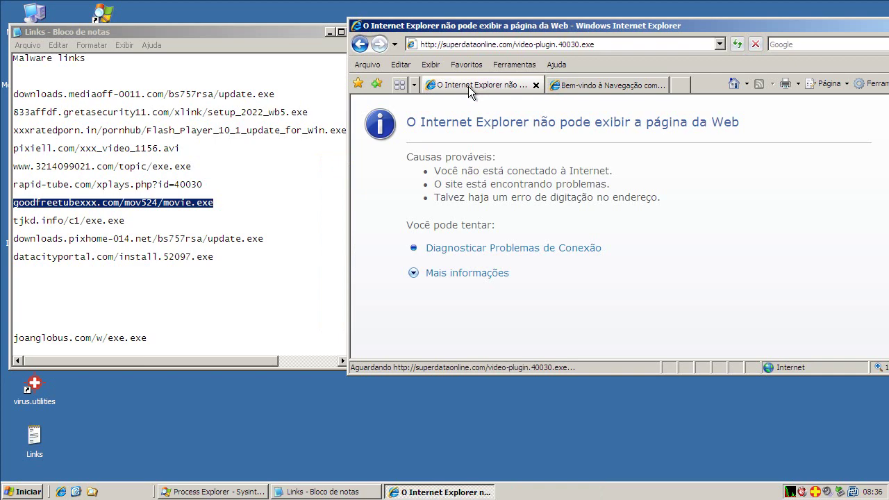
click(535, 85)
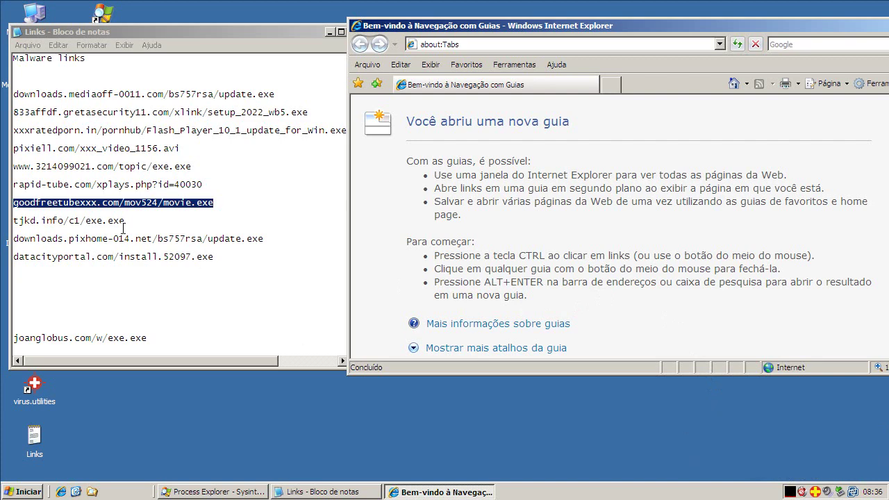
- Copy the link tjkd.info/c1/exe.exe from the Links file and load it in the browser
double_click(102, 220)
right_click(104, 220)
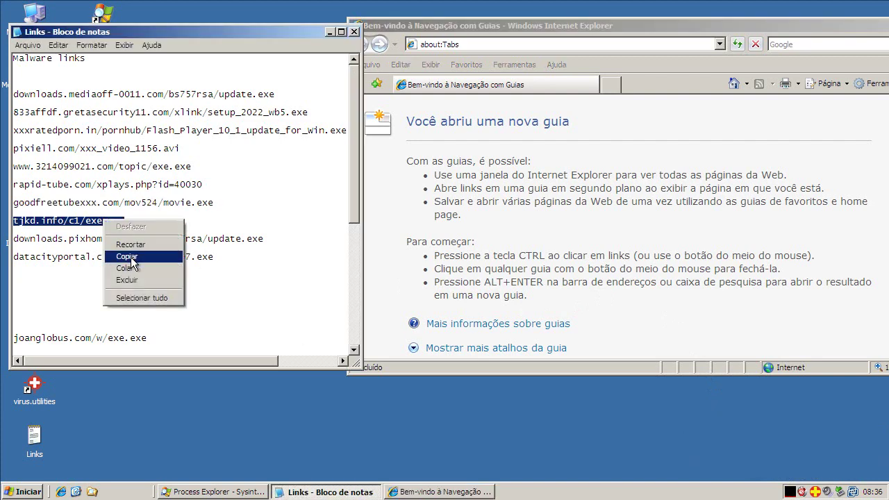
click(128, 257)
click(430, 44)
key(ctrl+v)
key(Return)
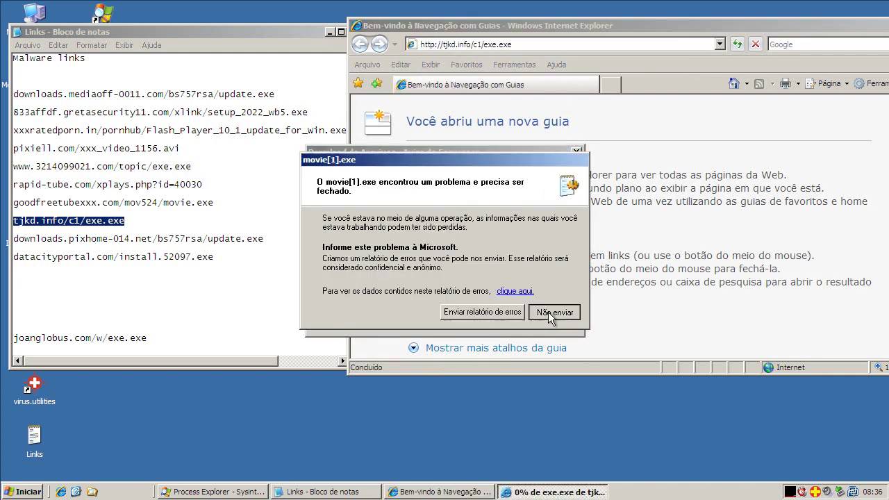
- Decline to send the movie[1].exe error report, and run exe.exe from tjkd.info along with the 451125.bat file
click(550, 314)
click(402, 251)
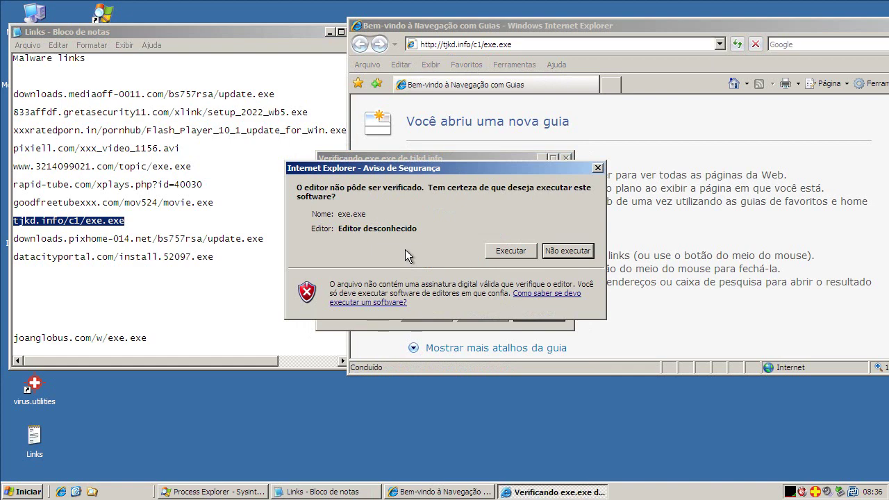
click(502, 252)
click(77, 235)
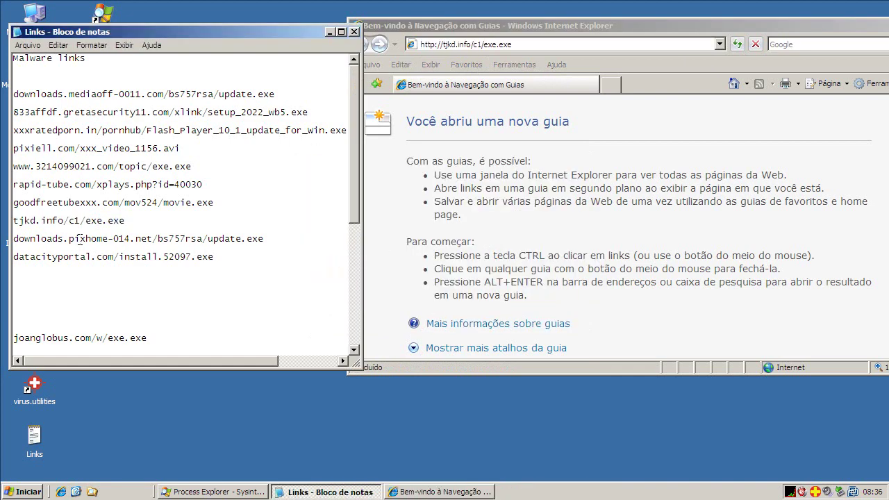
double_click(77, 235)
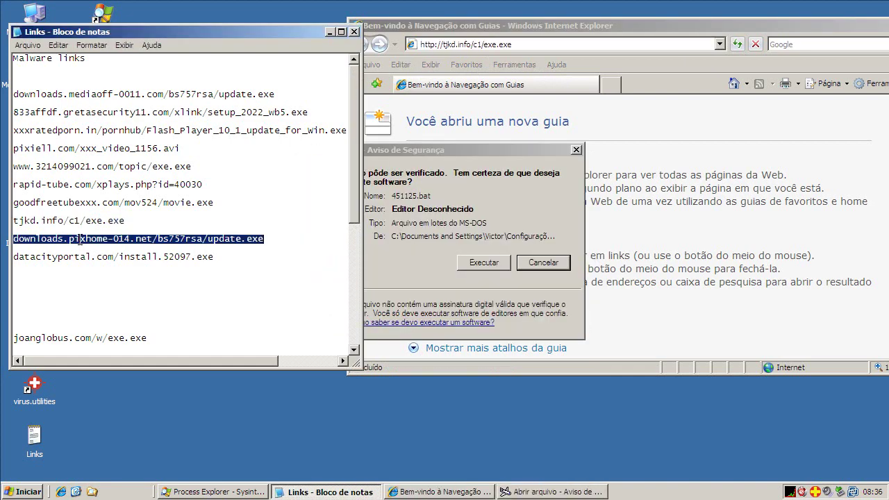
click(475, 261)
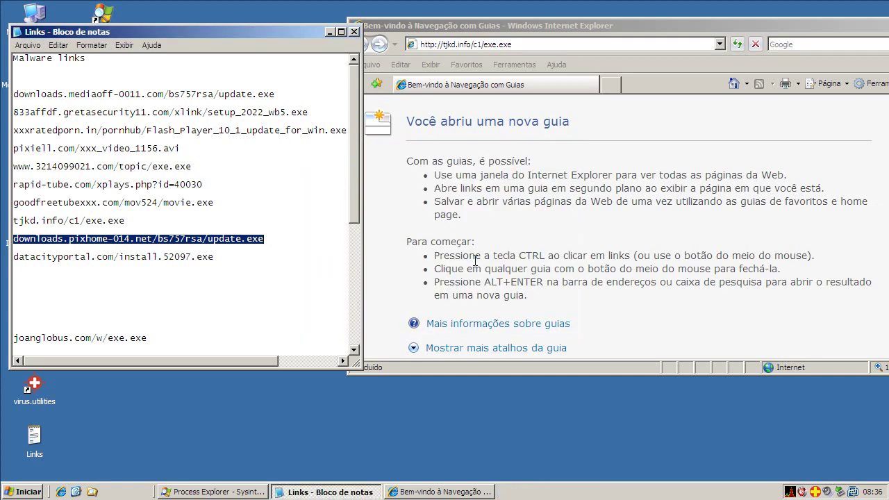
- Load the link downloads.pixhome-014.net/bs757rsa/update.exe from the Links file in the browser and run the update.exe download
right_click(221, 238)
click(258, 278)
click(533, 47)
key(ctrl+v)
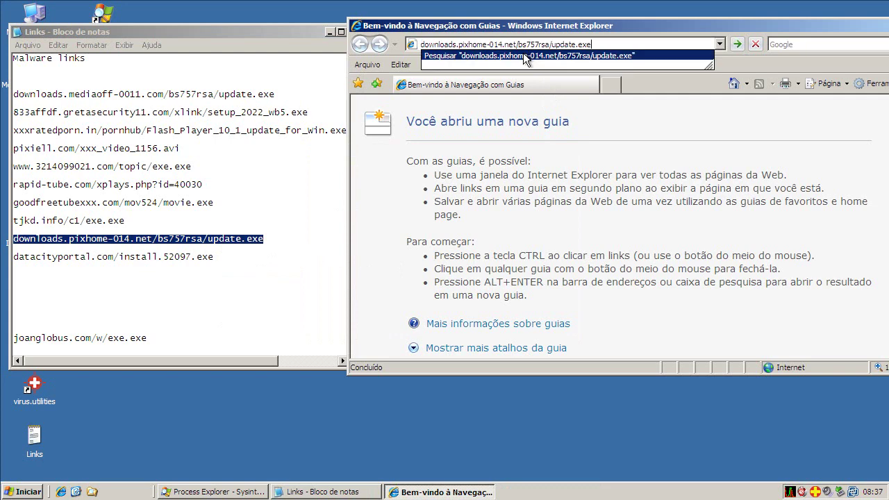
key(Return)
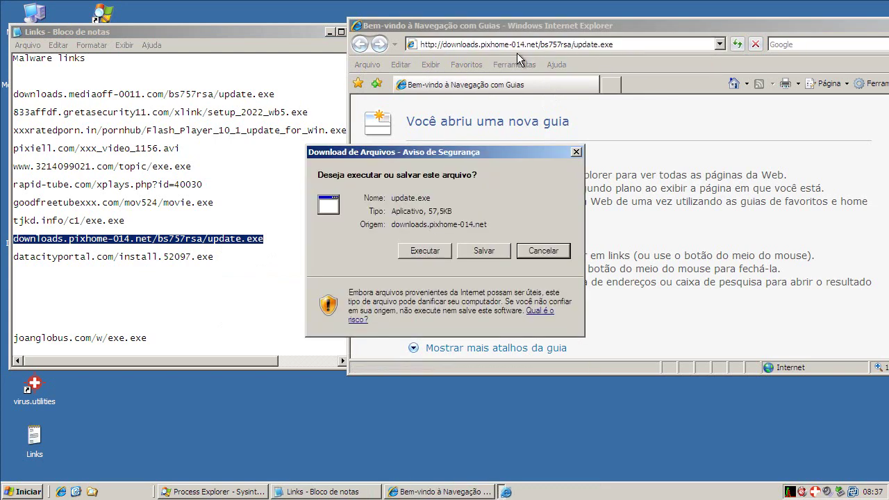
click(409, 251)
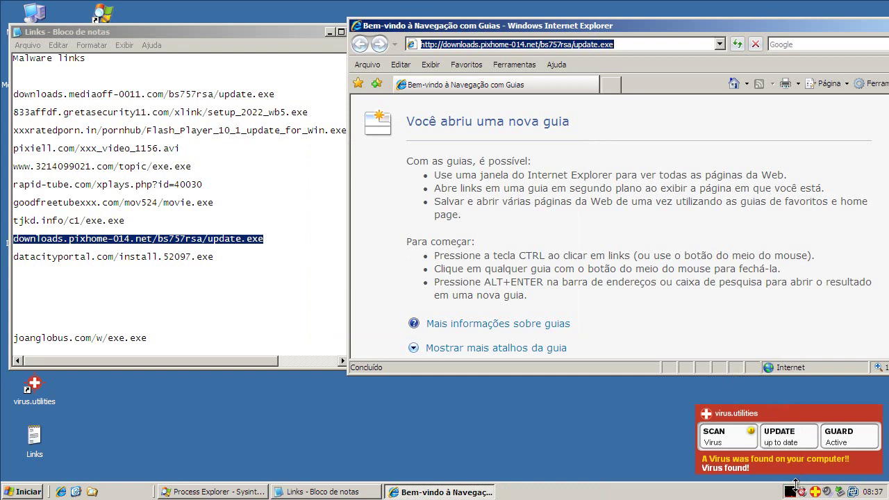
- Copy the link datacityportal.com/install.52097.exe from the Links file and load it in the current browser tab
click(148, 264)
double_click(148, 257)
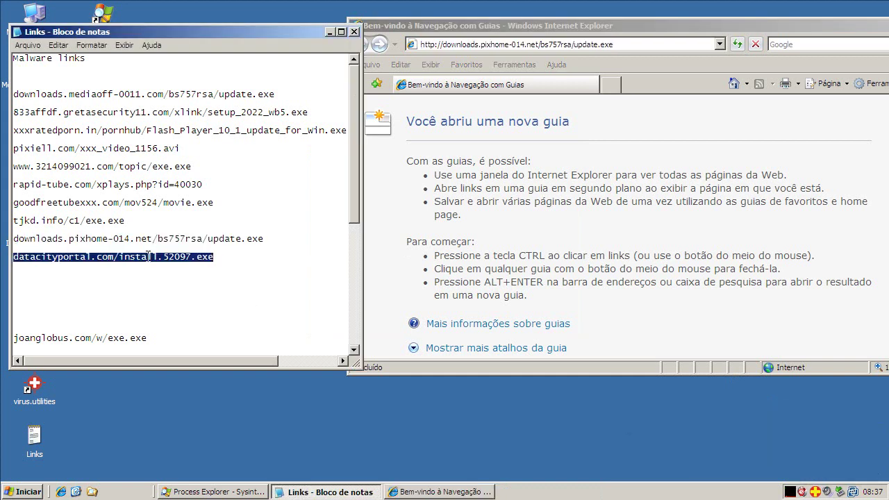
right_click(147, 257)
click(178, 293)
click(498, 47)
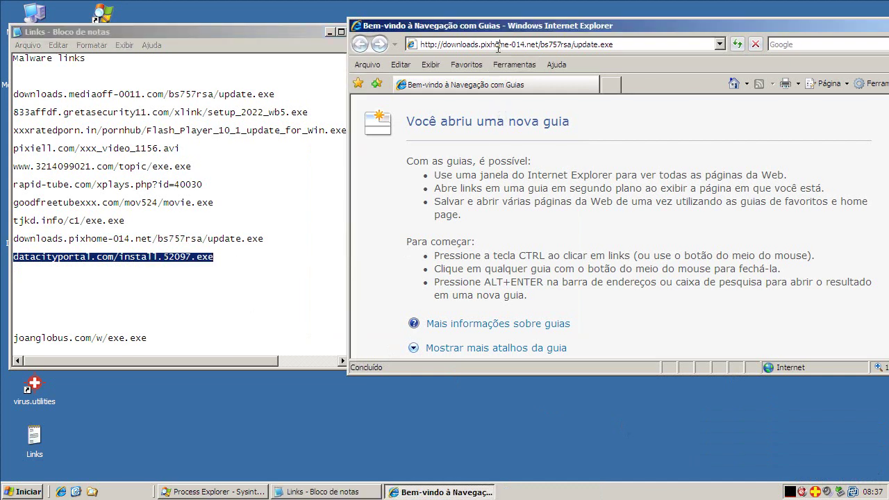
click(505, 46)
key(ctrl+v)
key(Return)
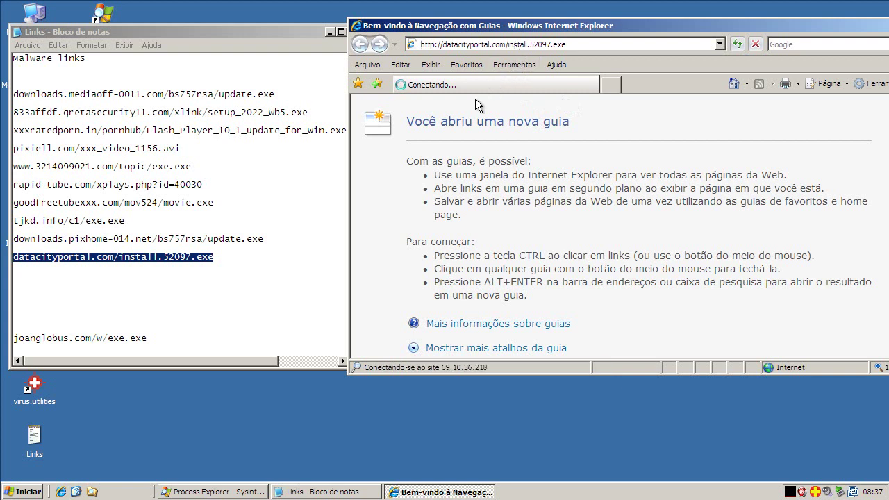
- Load the link joanglobus.com/w/exe.exe from the Links file in a new browser tab and run the exe.exe download
double_click(104, 338)
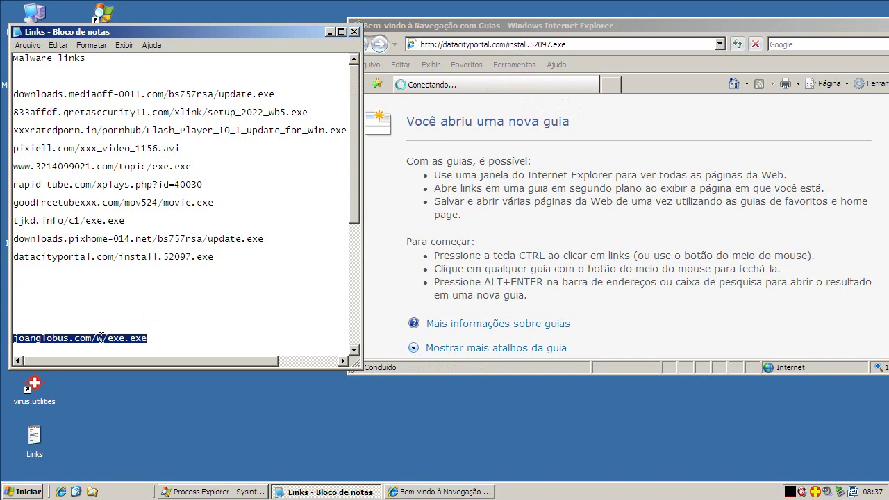
right_click(102, 338)
click(125, 374)
click(610, 86)
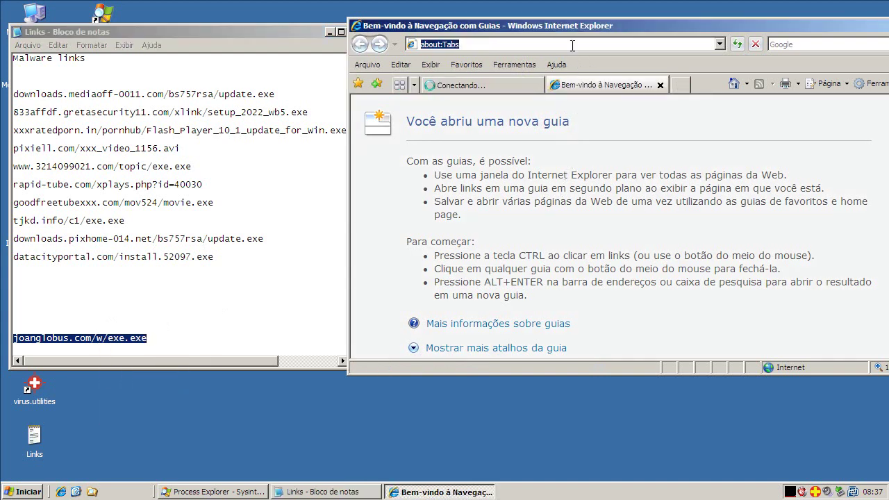
key(ctrl+v)
key(Return)
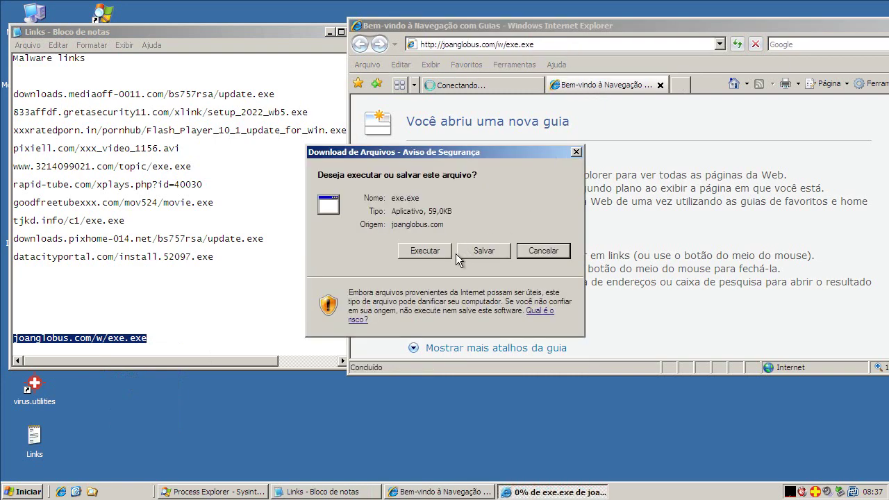
click(449, 251)
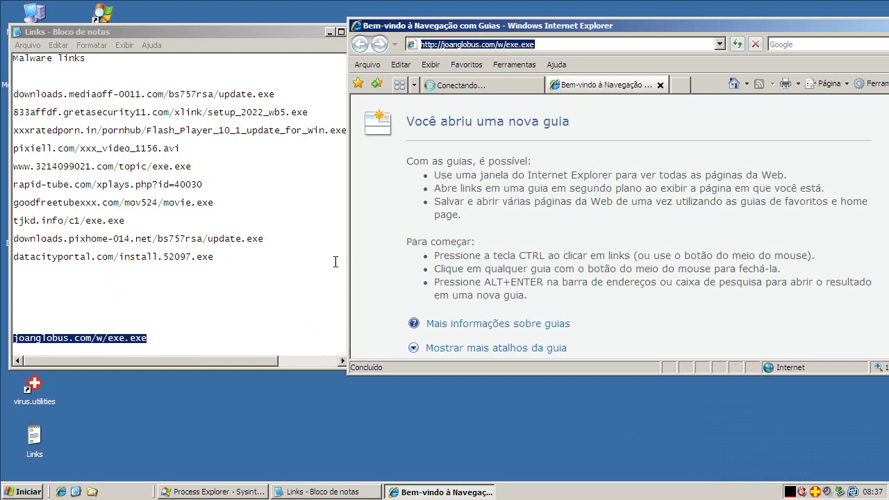
- Copy the link 78.26.179.207/exe.exe from the Links file and close the browser tab used for the joanglobus.com link
key(alt+Tab)
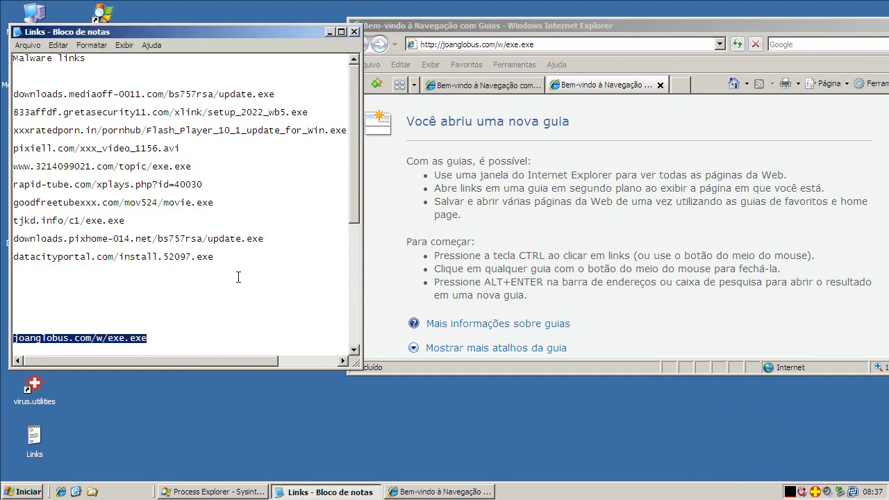
drag(352, 186, 359, 201)
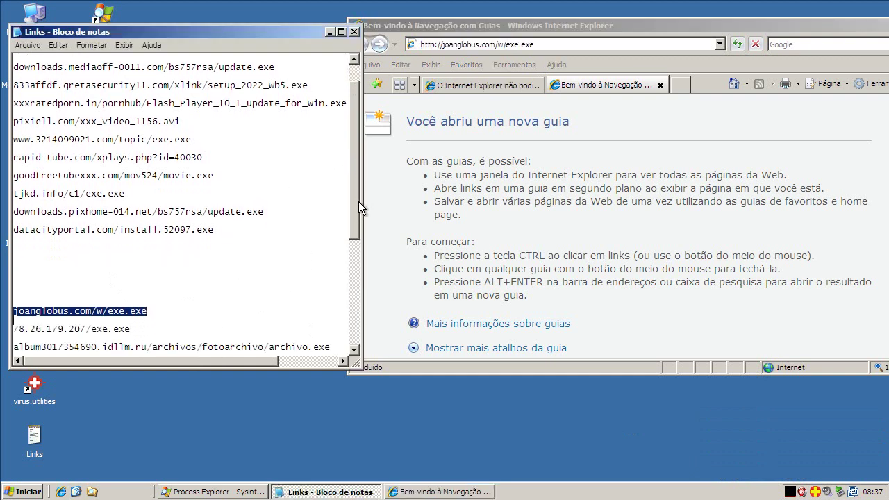
double_click(116, 326)
right_click(115, 324)
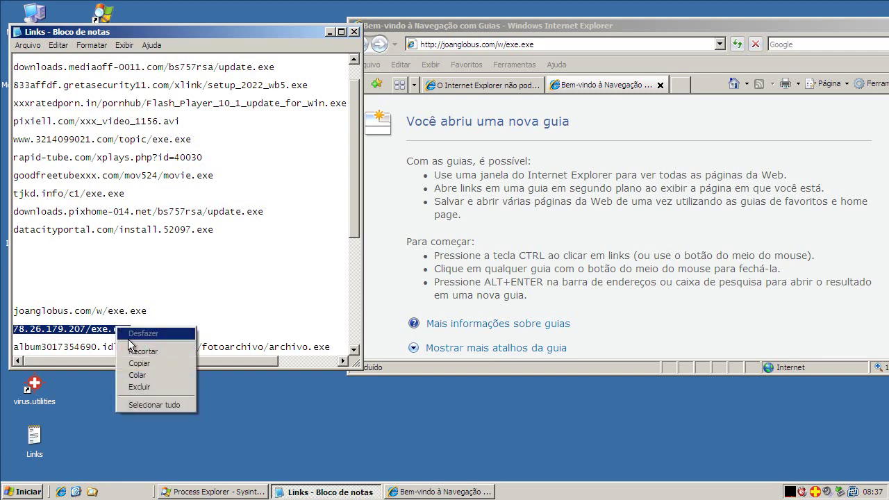
click(139, 363)
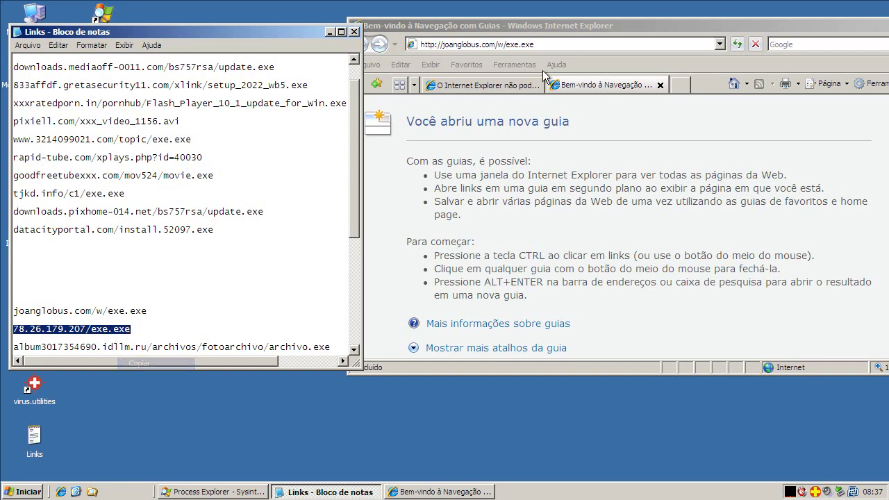
click(461, 85)
click(659, 86)
click(660, 87)
- Load the copied link 78.26.179.207/exe.exe in the remaining browser tab and choose to run the exe.exe download
click(566, 44)
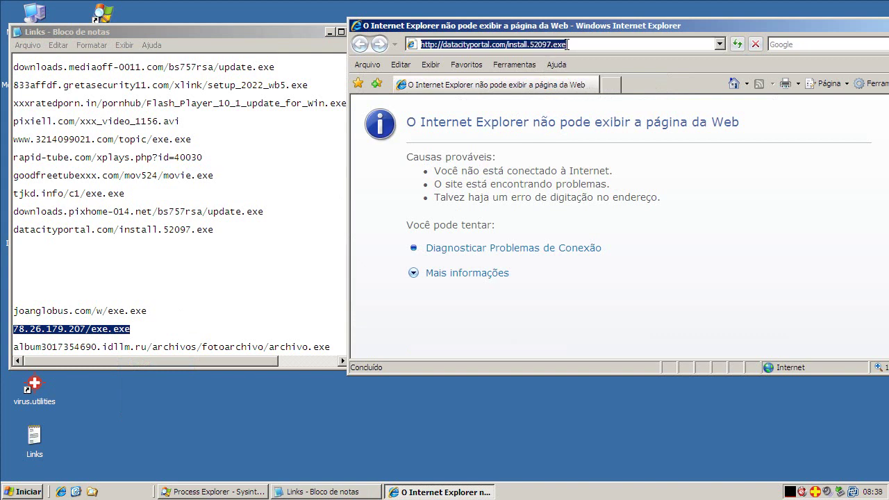
key(ctrl+v)
key(Return)
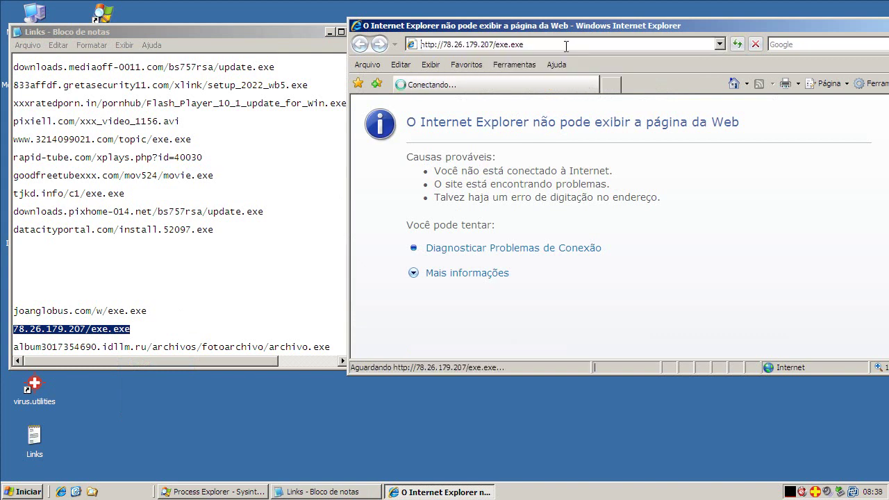
click(418, 252)
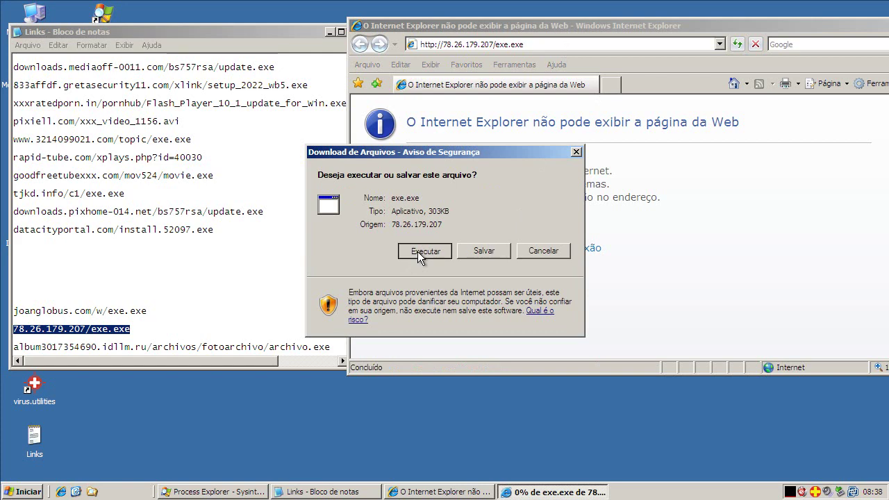
- Close the Links file and the browser window, and confirm running exe.exe from the unknown publisher
click(308, 38)
click(354, 32)
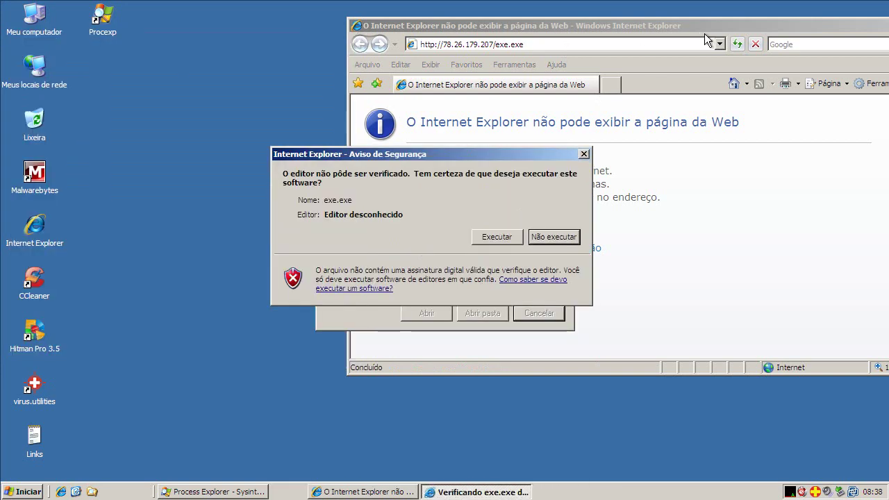
drag(772, 30, 624, 60)
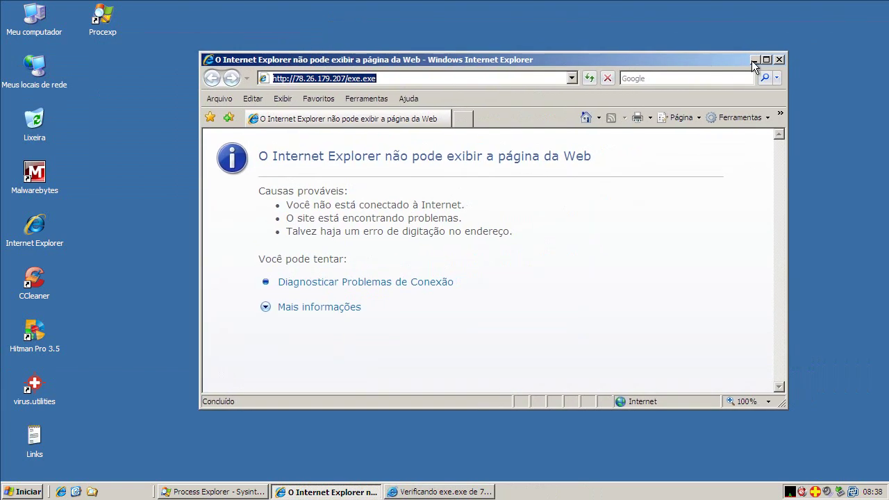
click(778, 59)
click(511, 237)
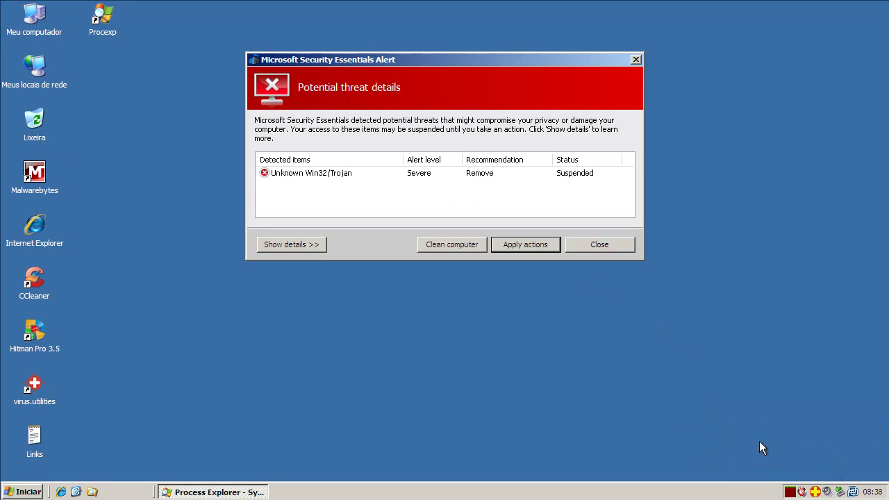
- Close the Microsoft Security Essentials Alert and examine the exe[1].exe process in Process Explorer
click(600, 243)
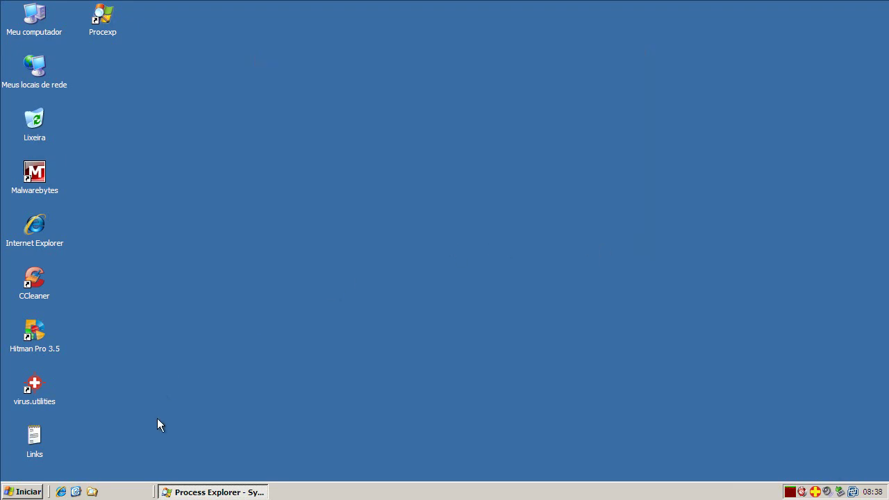
click(202, 492)
mouse_move(73, 265)
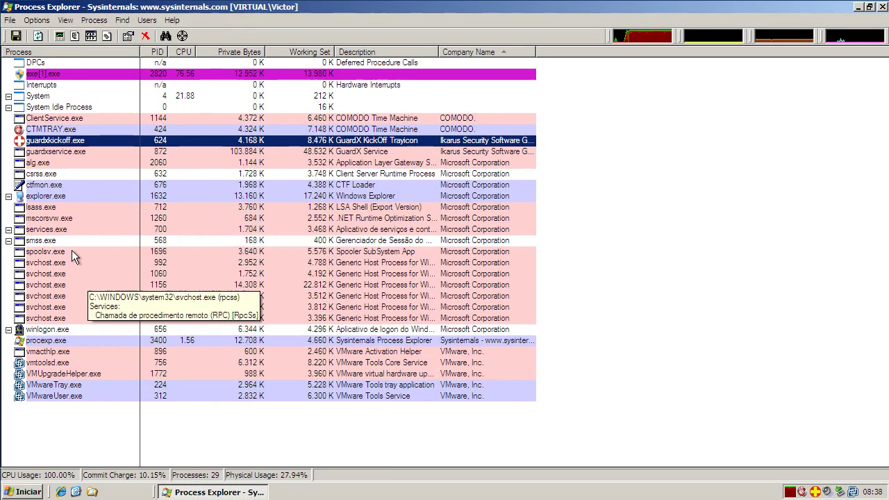
click(45, 74)
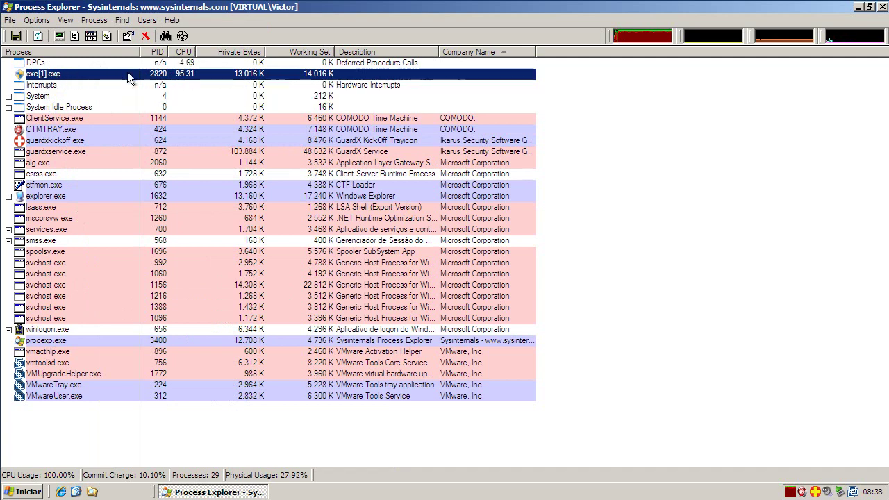
click(859, 7)
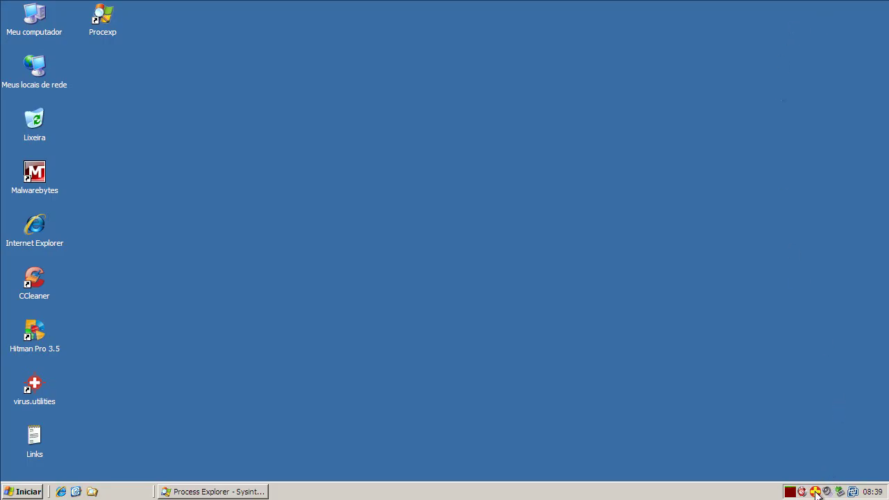
- Open the quarantine of IKARUS virus.utilities and review each listed detection
click(815, 492)
click(737, 435)
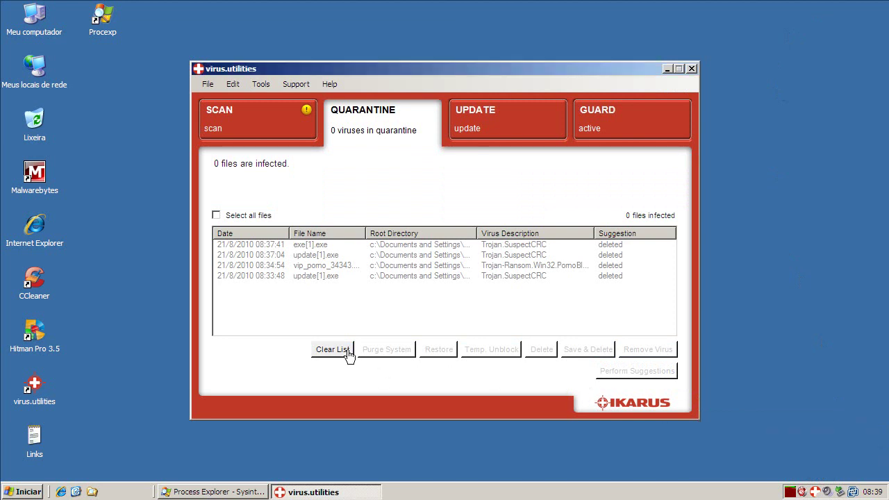
click(259, 248)
click(260, 256)
click(260, 266)
click(260, 275)
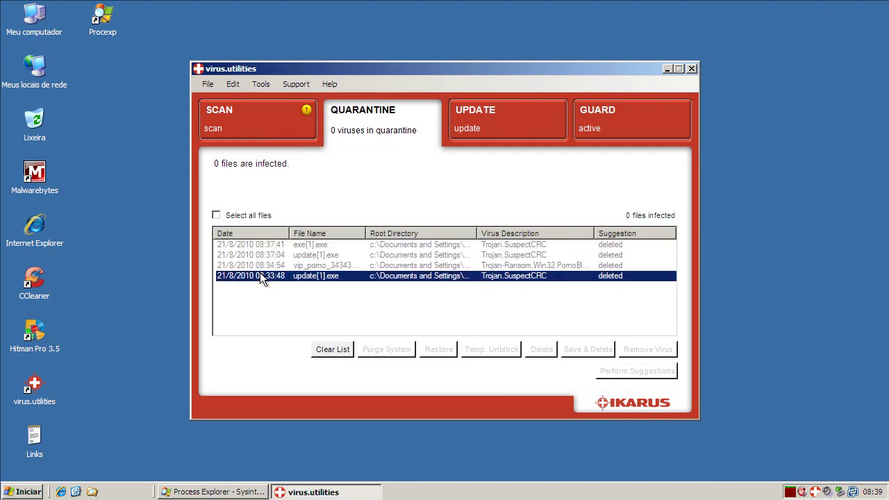
- Run the Fast System Scan profile in virus.utilities and close the finished scan's details
click(242, 125)
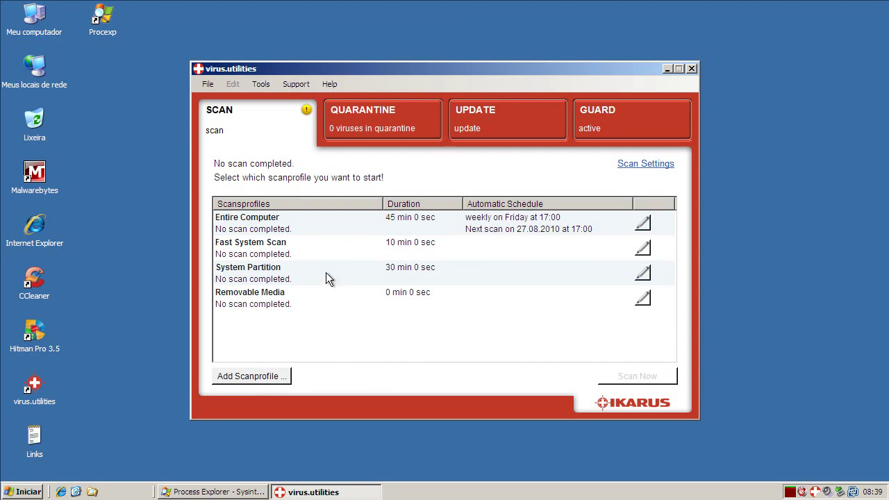
double_click(314, 250)
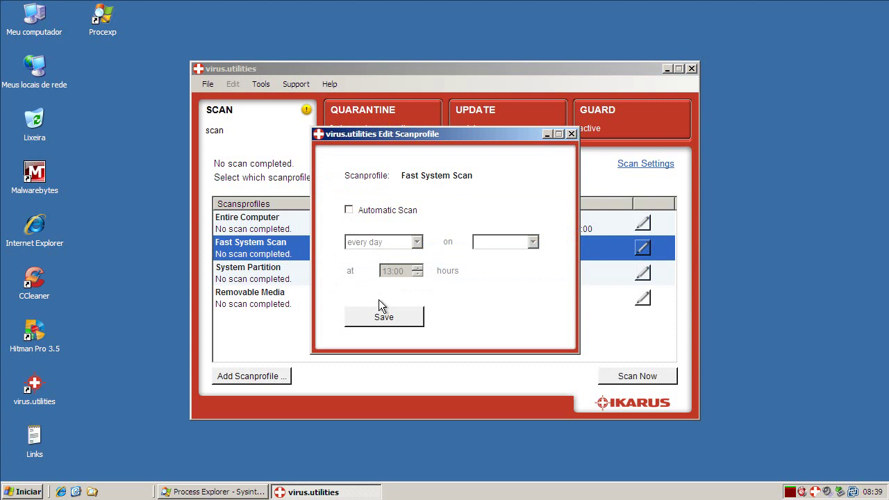
click(384, 319)
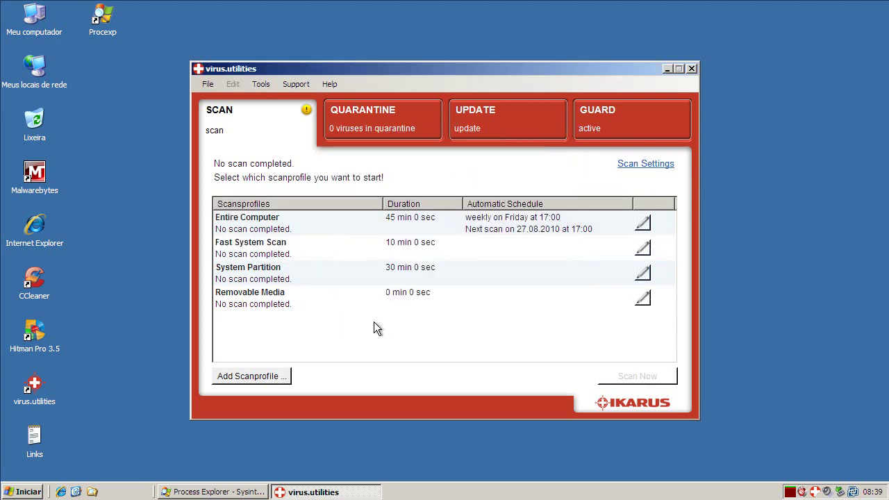
click(275, 250)
click(653, 379)
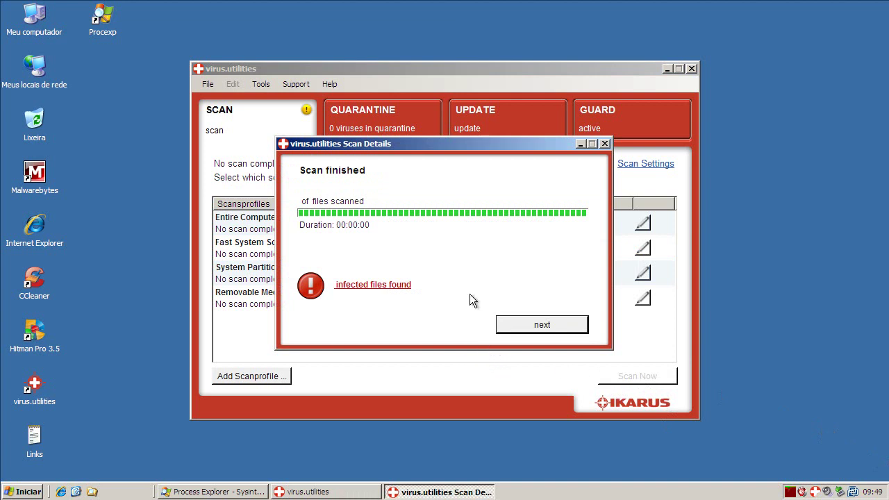
click(515, 325)
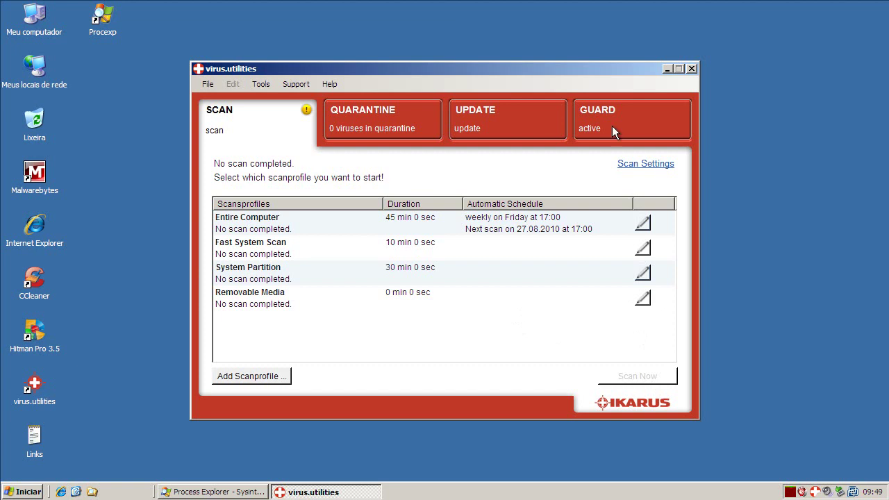
- Close virus.utilities, run a Verificação Rápida scan with Malwarebytes' Anti-Malware, and exit the scanner after dismissing its completion notice
click(695, 70)
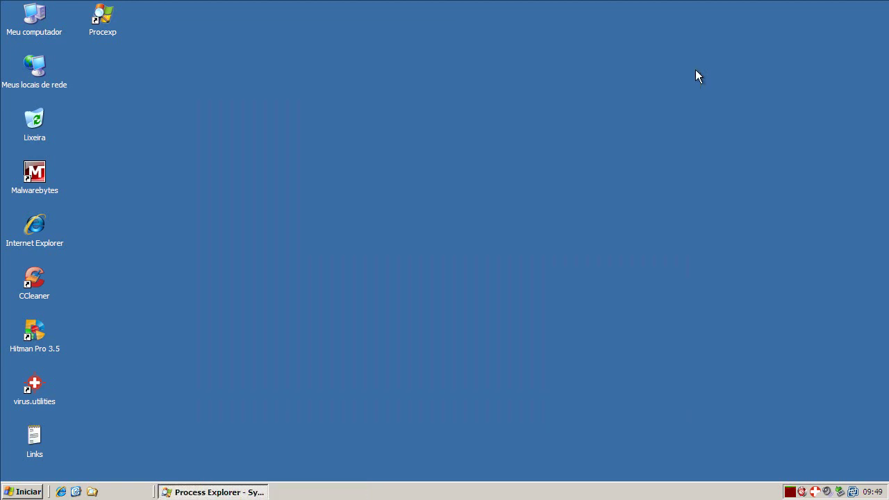
click(393, 195)
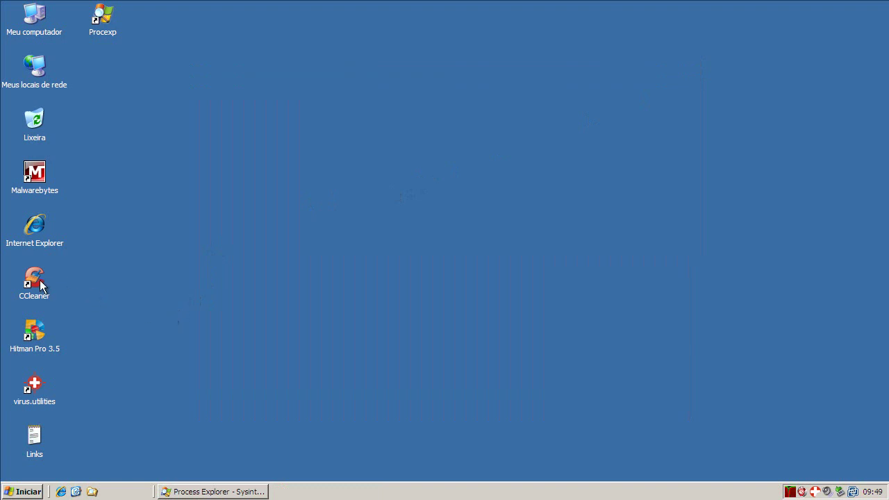
click(42, 177)
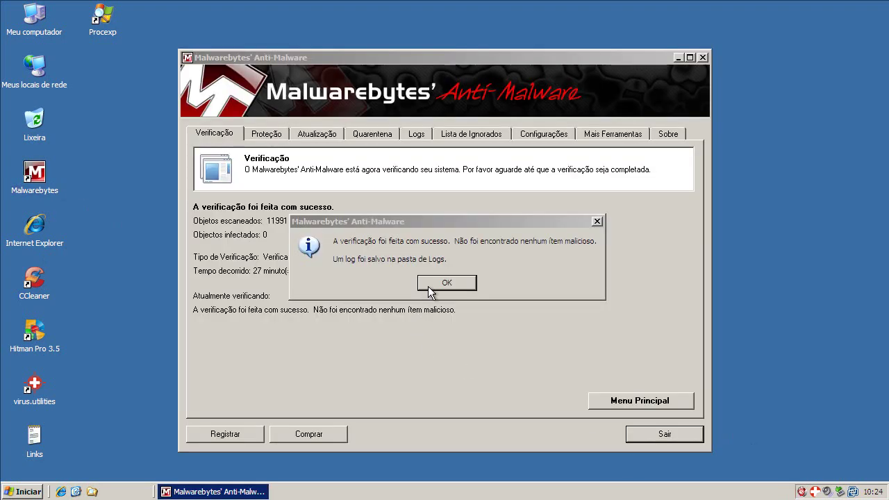
click(430, 291)
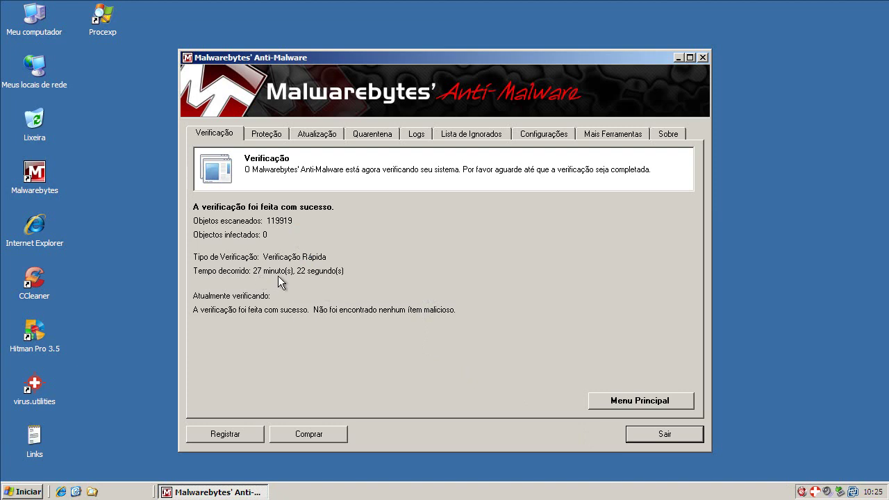
click(669, 431)
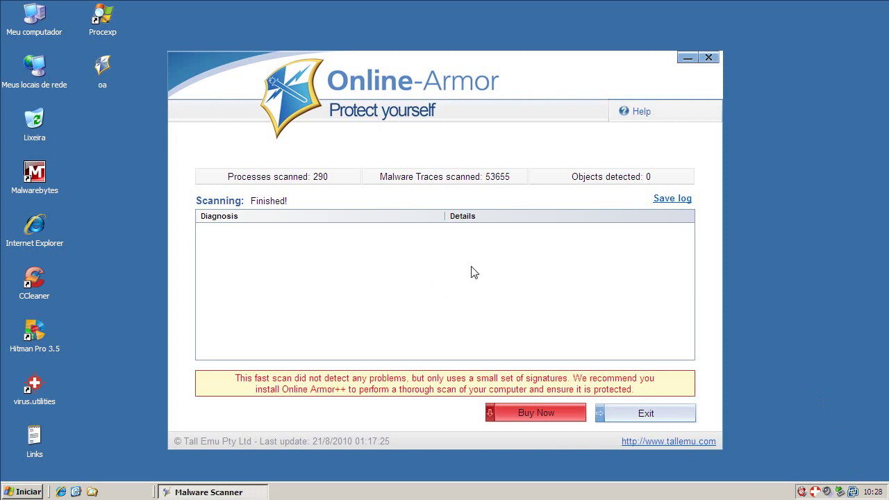
- Close the Online Armor malware scanner, then scan the system with Hitman Pro 3.5 and close its results
click(709, 58)
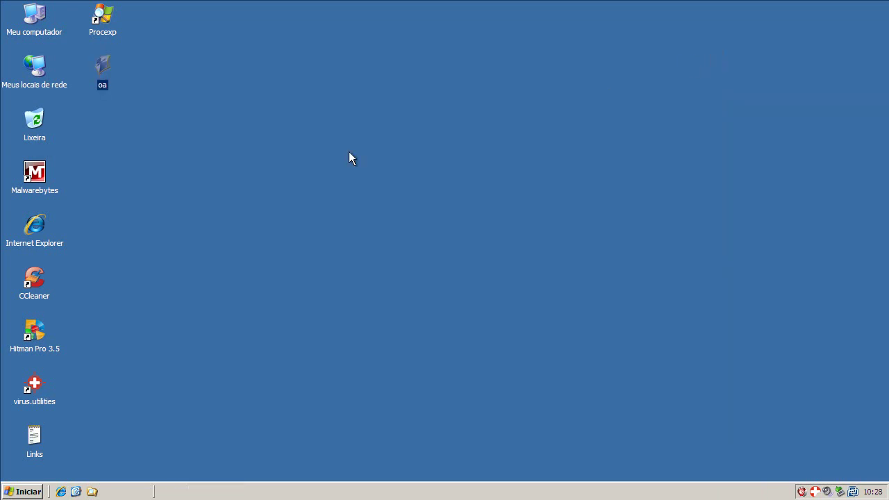
double_click(19, 341)
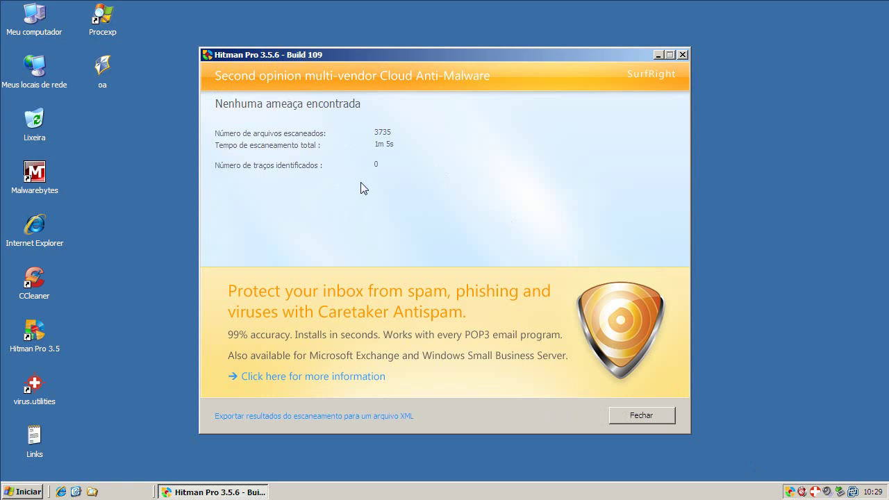
click(631, 416)
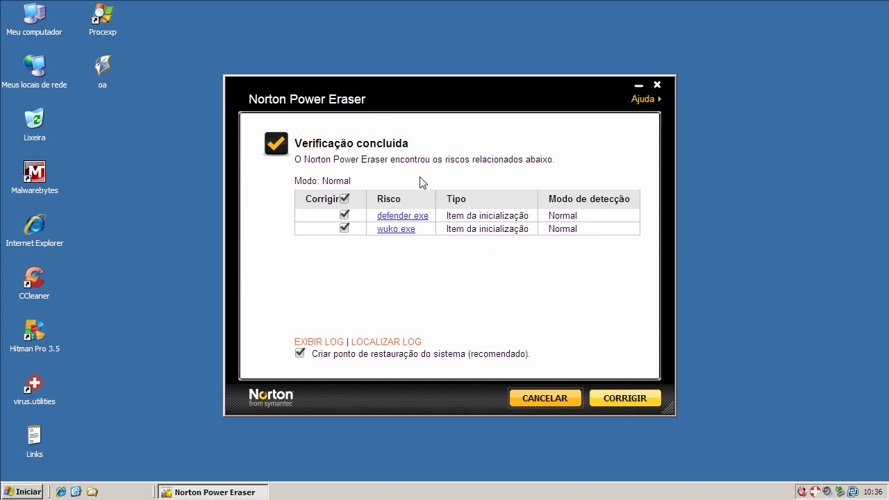
- Review the File Insight reputation details of defender.exe and wuko.exe in Norton Power Eraser
click(414, 221)
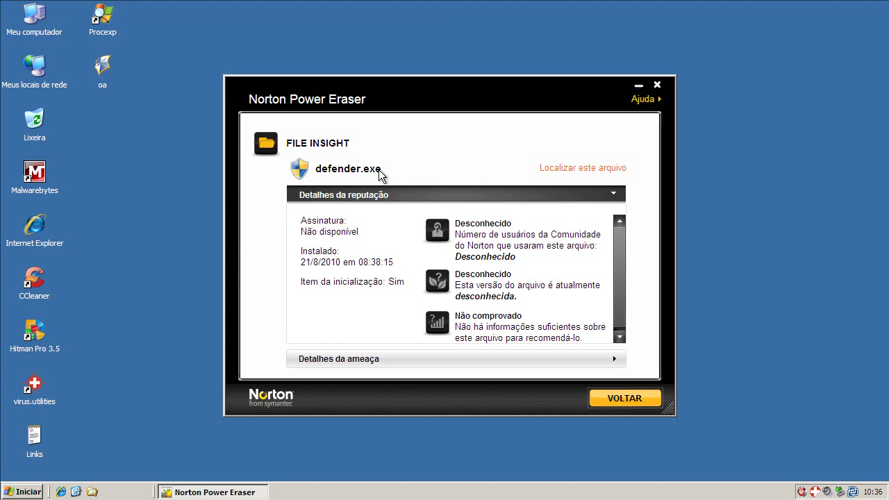
click(628, 400)
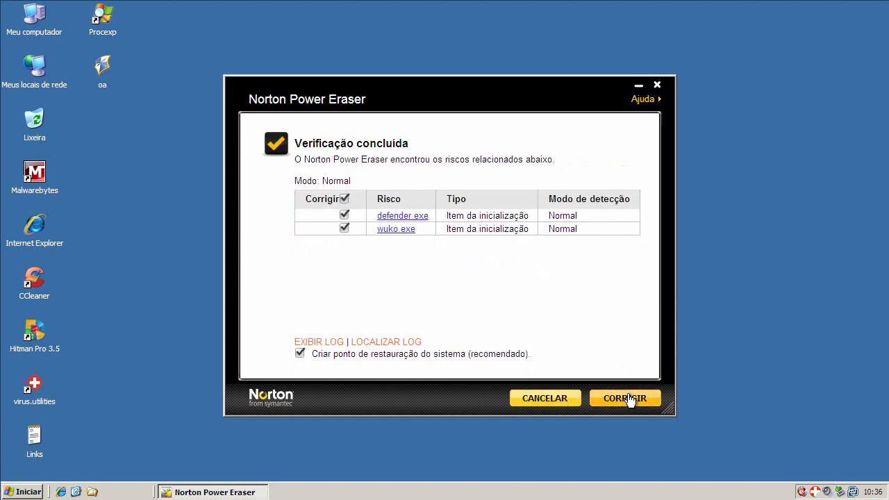
click(396, 230)
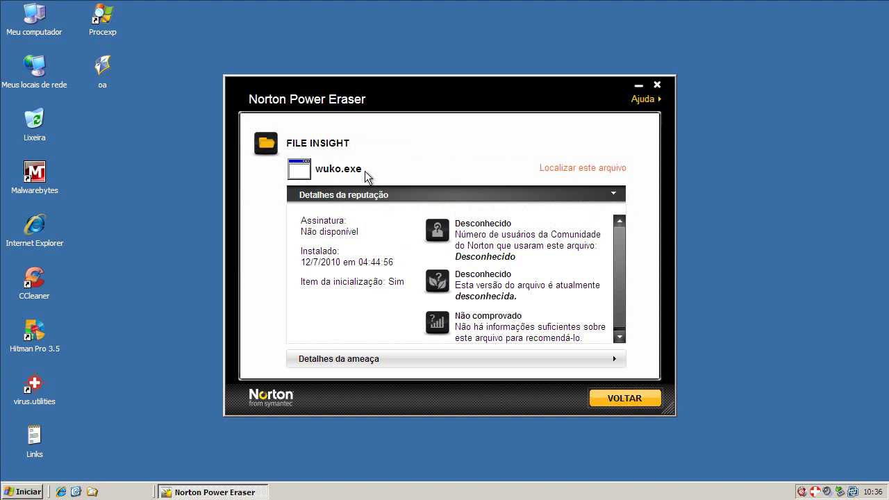
click(618, 401)
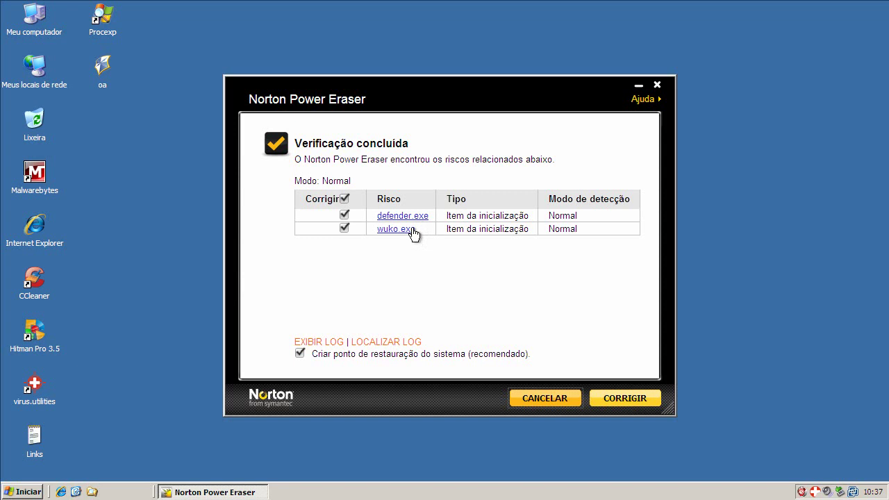
- Fix defender.exe and wuko.exe in Norton Power Eraser with a system restore point, and bring up the virus.utilities guard status
click(816, 492)
click(621, 400)
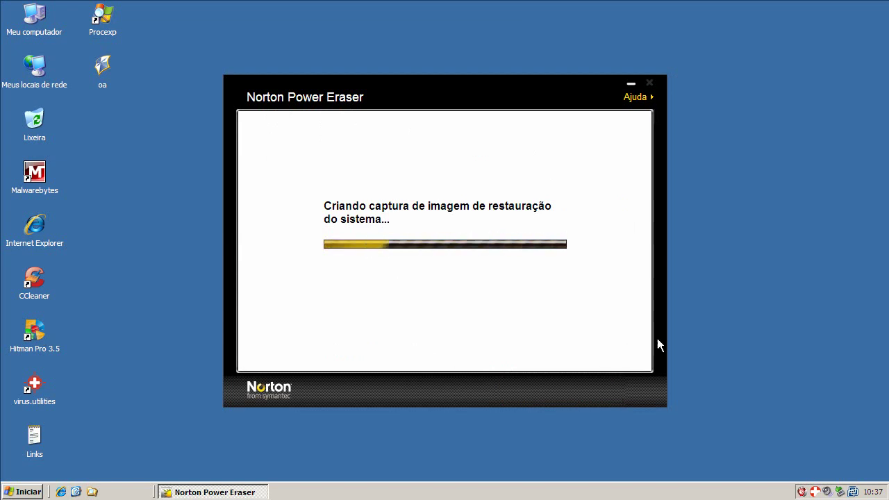
mouse_move(814, 492)
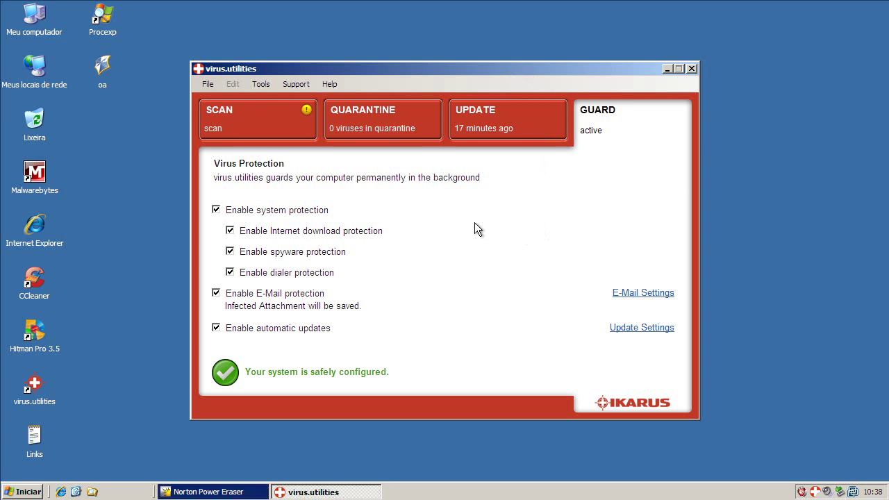
- Return to Norton Power Eraser, postpone the computer restart, and confirm restarting later
click(248, 491)
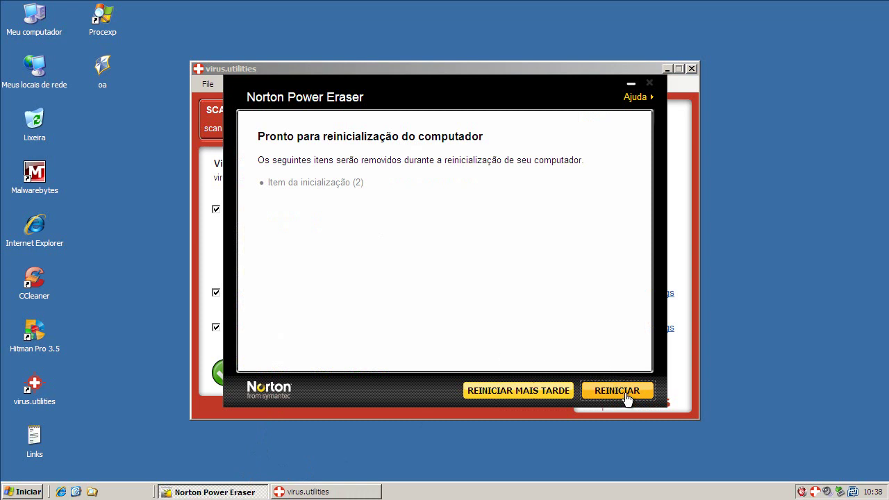
click(518, 391)
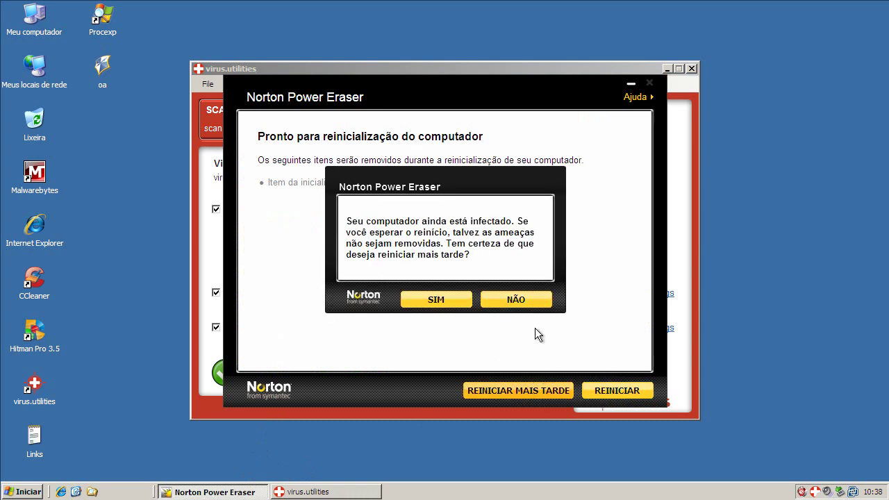
click(500, 300)
click(498, 390)
click(448, 300)
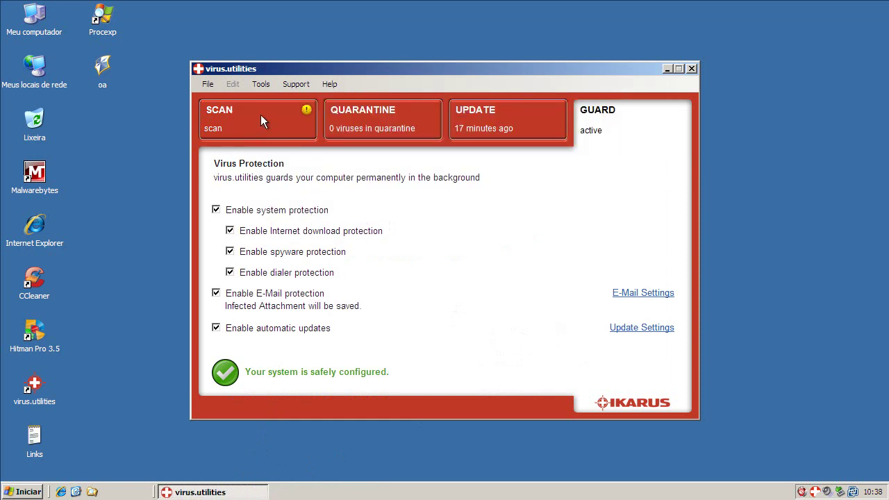